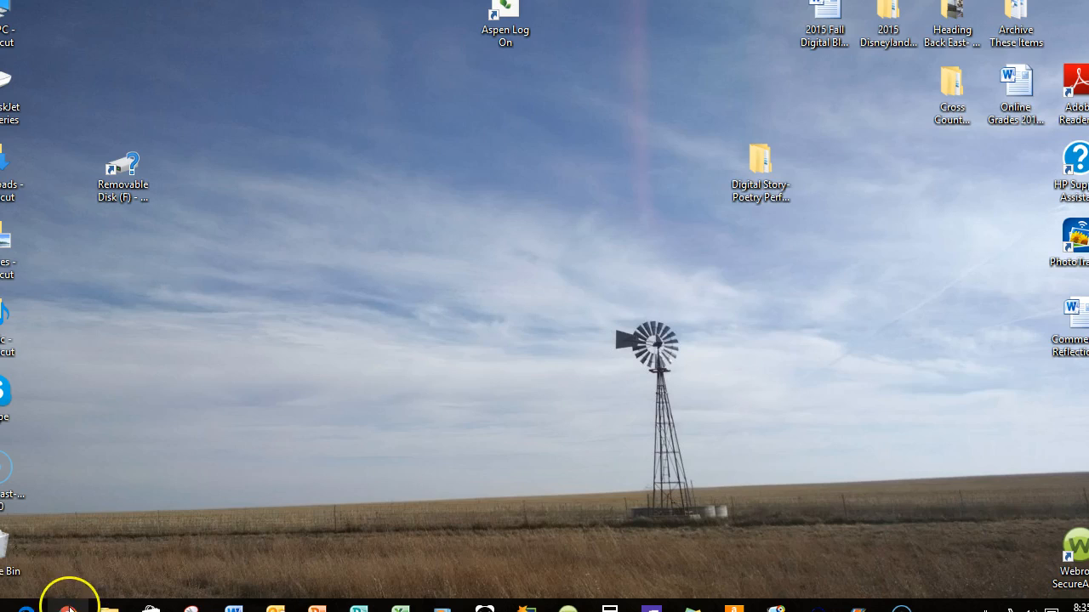
Open the Chrome browser in a window on the desktop and go to Google Drive from the Google apps
left_click(68, 608)
left_click_drag(846, 38, 474, 29)
left_click(573, 123)
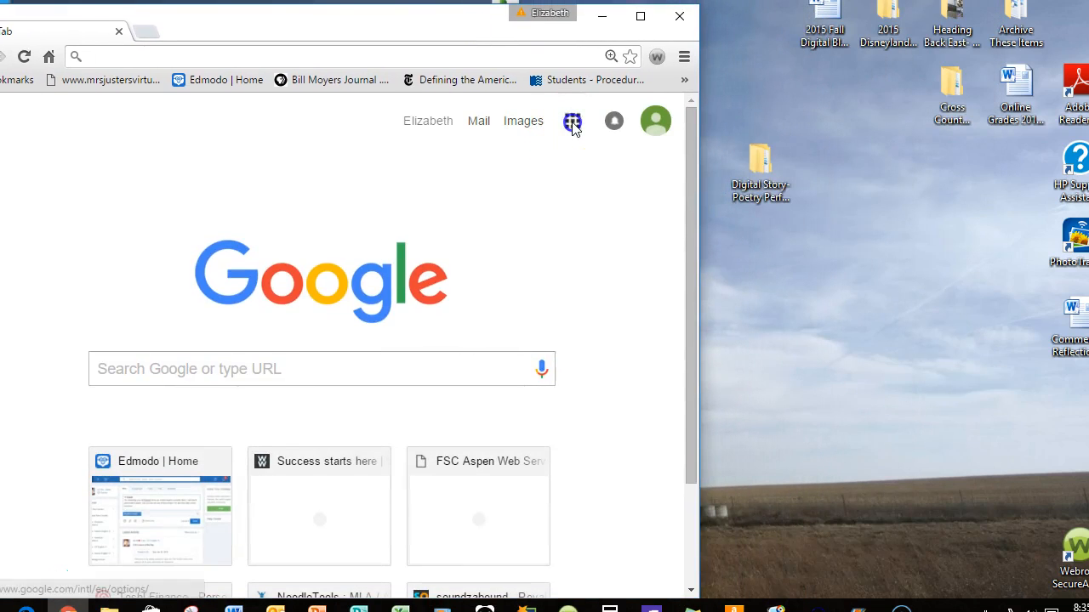
left_click(574, 129)
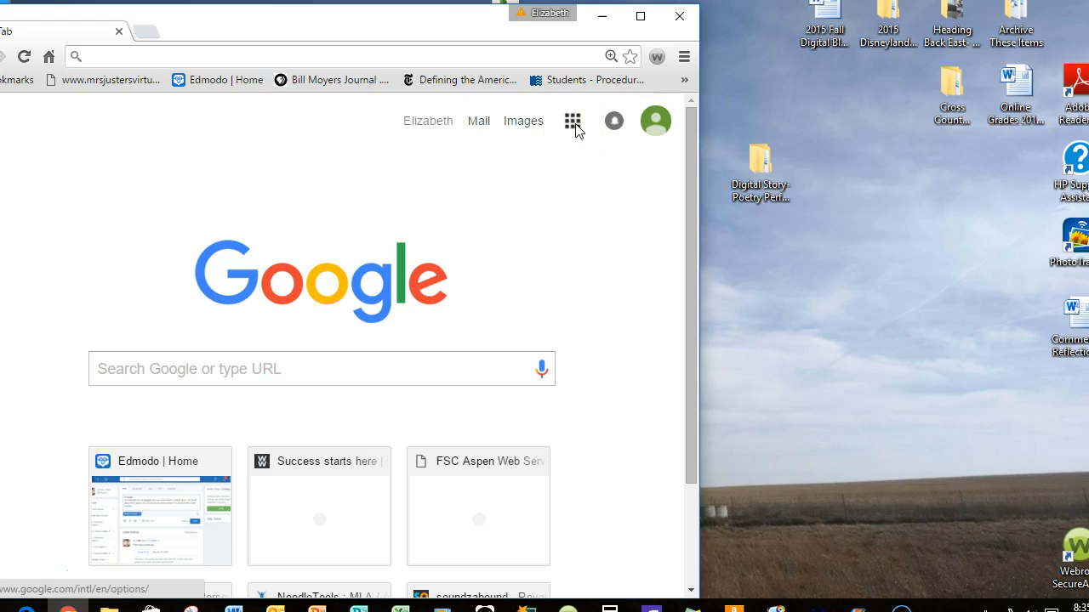
left_click(574, 125)
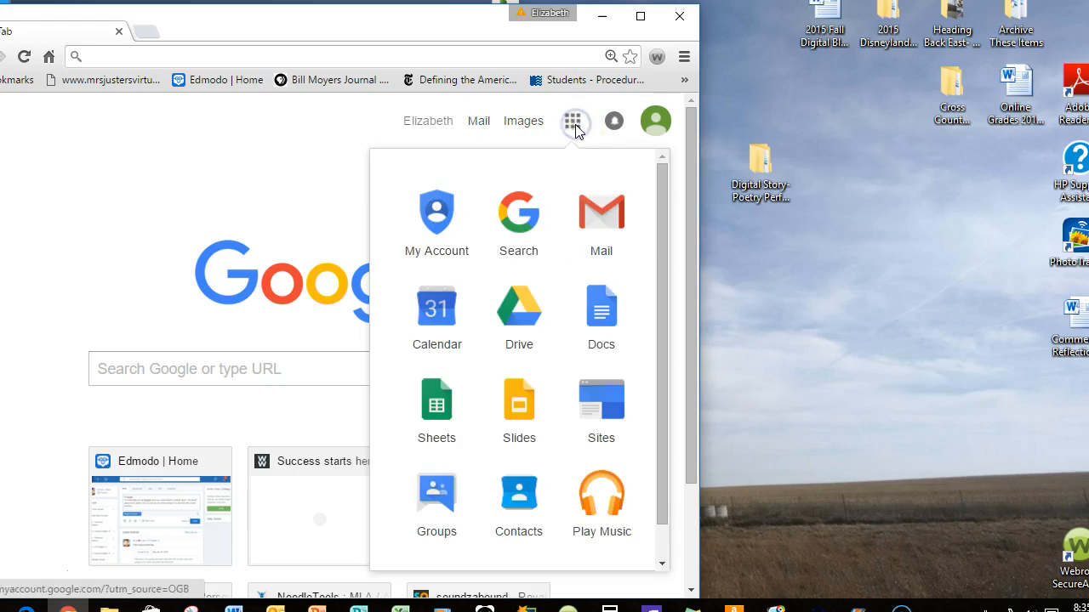
left_click(518, 309)
Select the "Digital Story- Poetry Performance" folder in My Drive, and close the browser
left_click(336, 246)
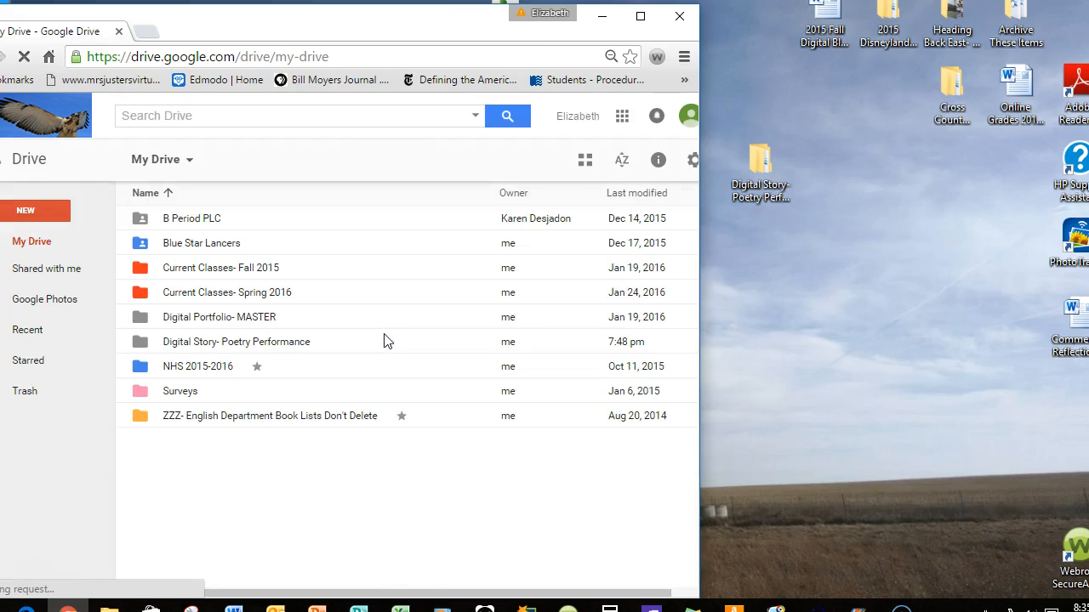
left_click(257, 347)
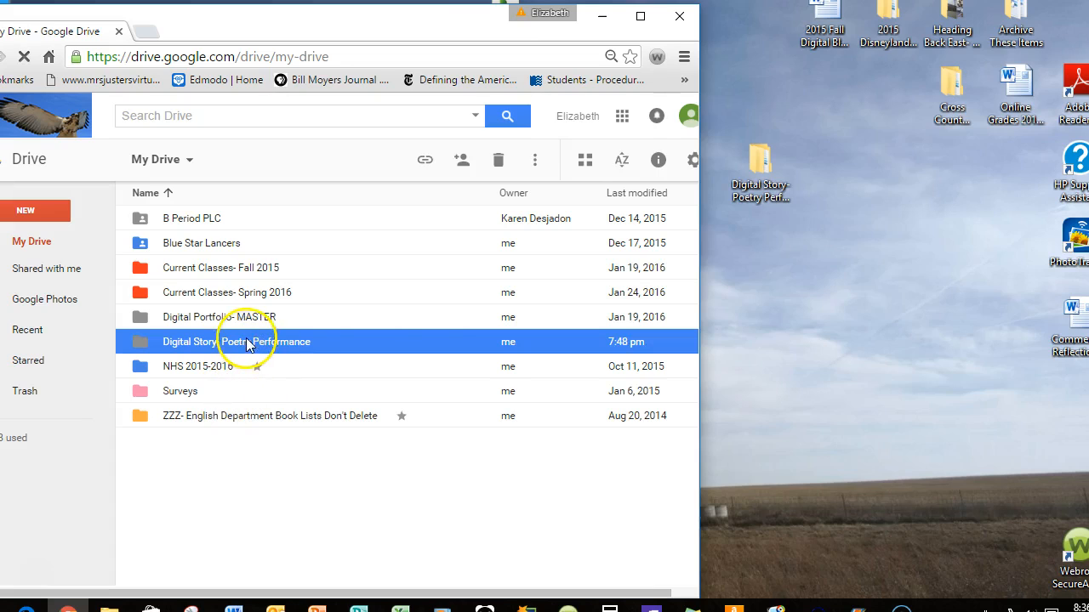
left_click(685, 17)
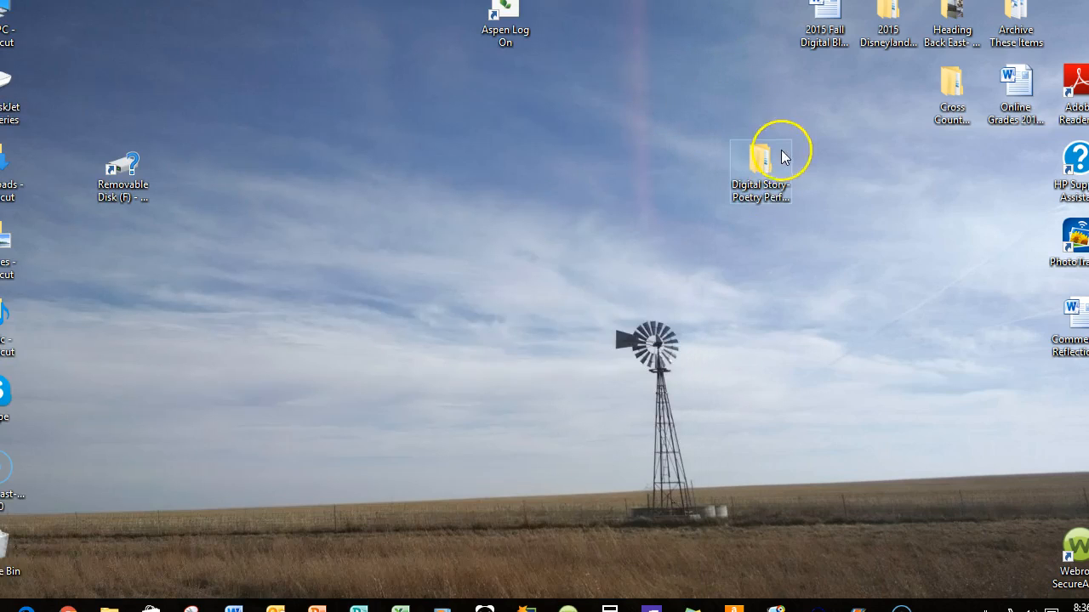
Examine the full file names in the "Digital Story- MP3s" subfolder of the desktop's "Digital Story- Poetry Performance" folder, and close the window
double_click(760, 167)
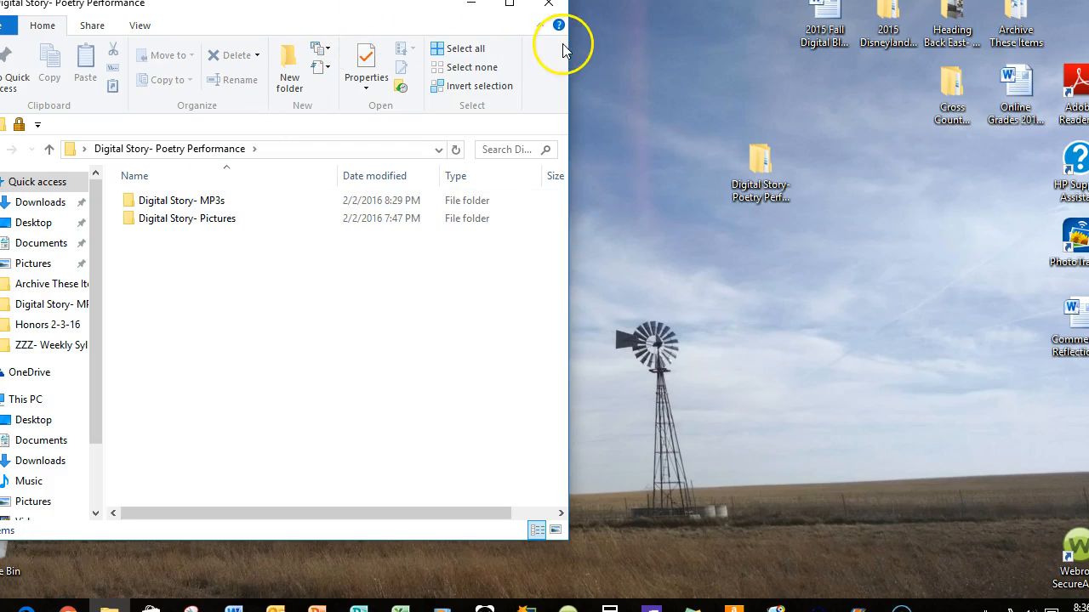
double_click(213, 202)
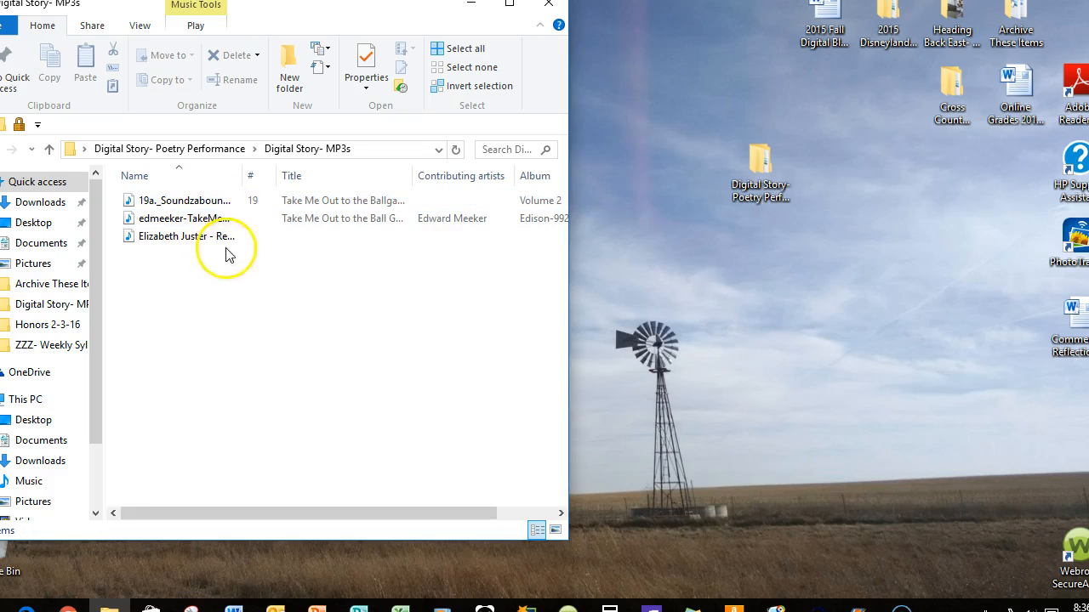
left_click_drag(243, 175, 332, 175)
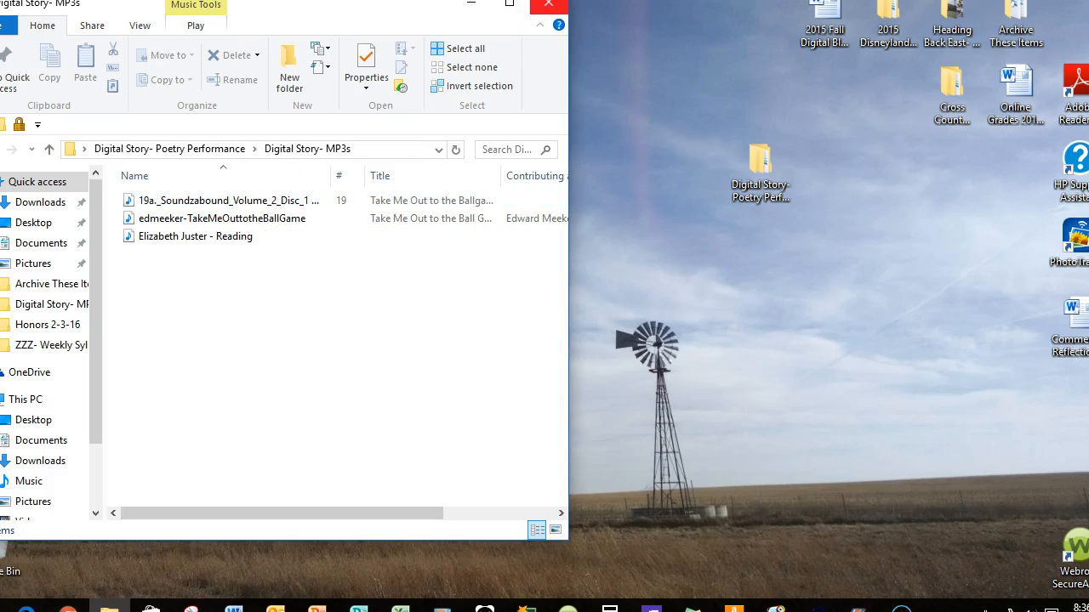
left_click(547, 11)
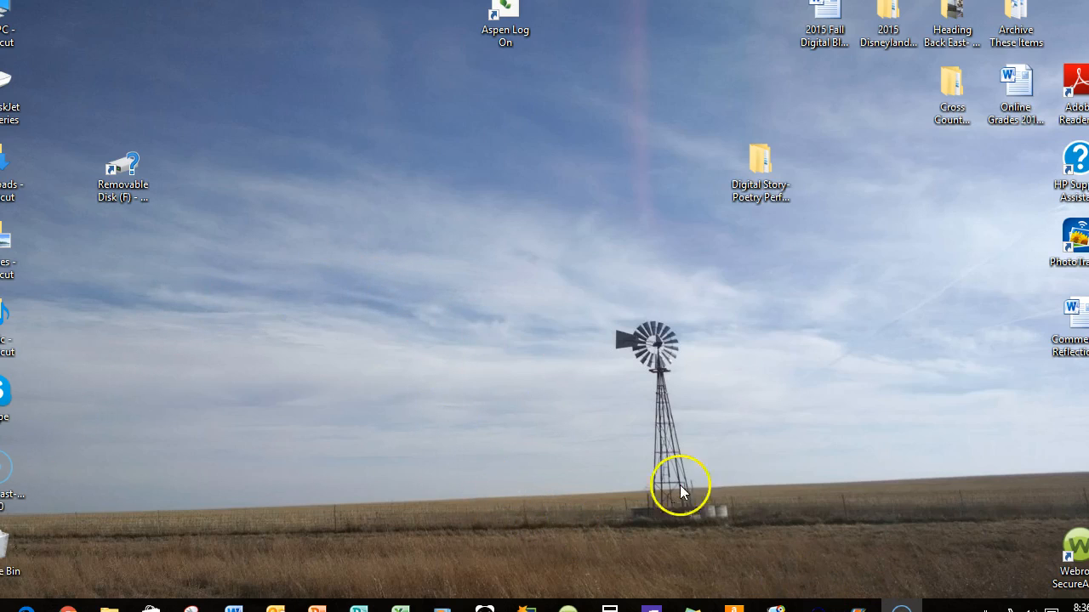
Launch Audacity, dismiss its welcome message, and resize the window so its whole interface fits across most of the desktop
left_click_drag(822, 608, 650, 392)
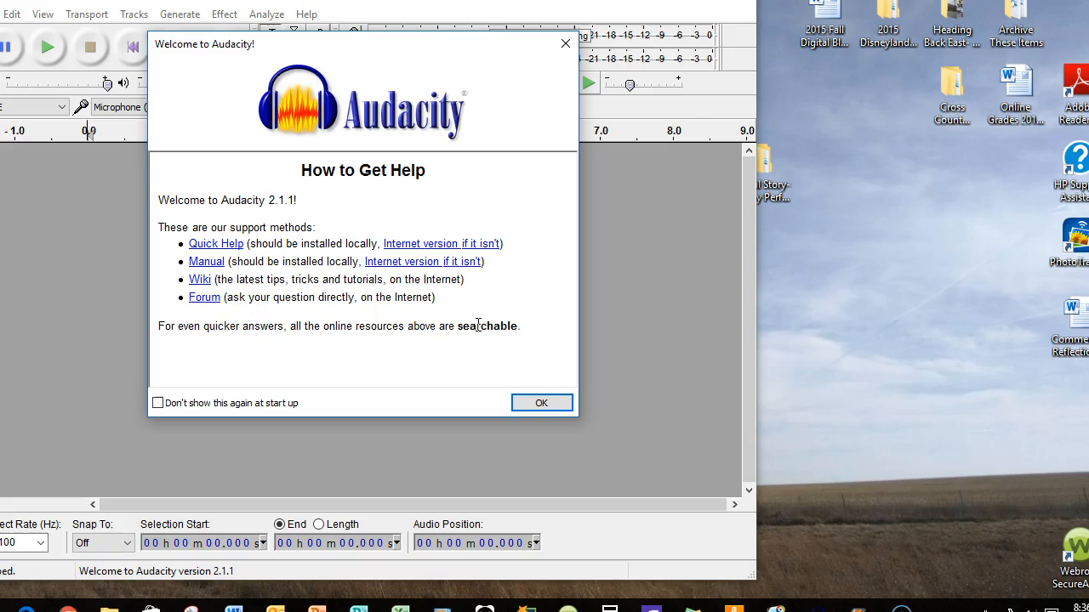
left_click(541, 403)
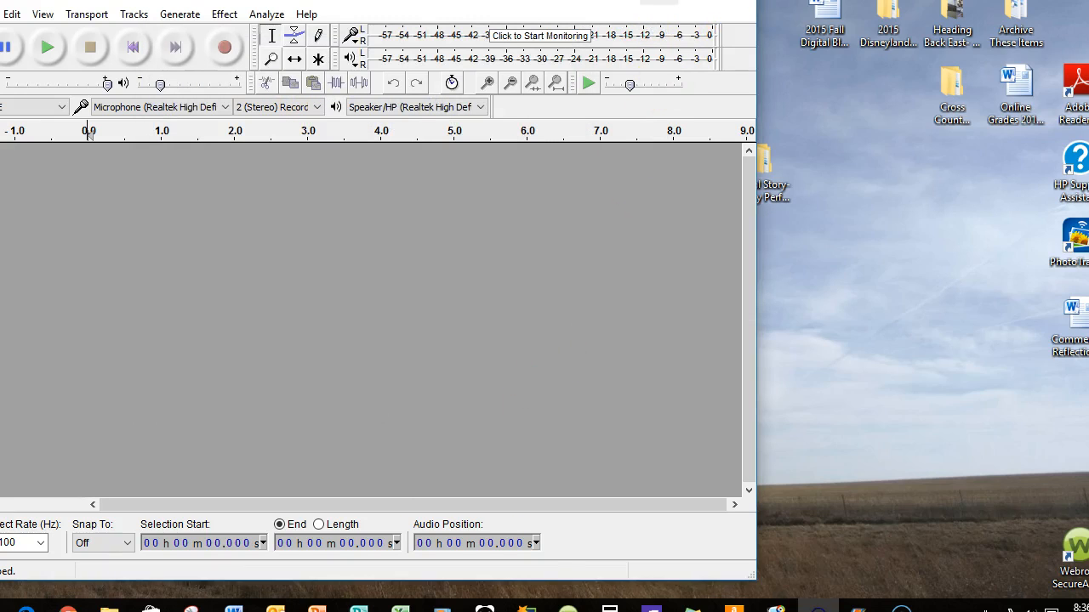
left_click(697, 1)
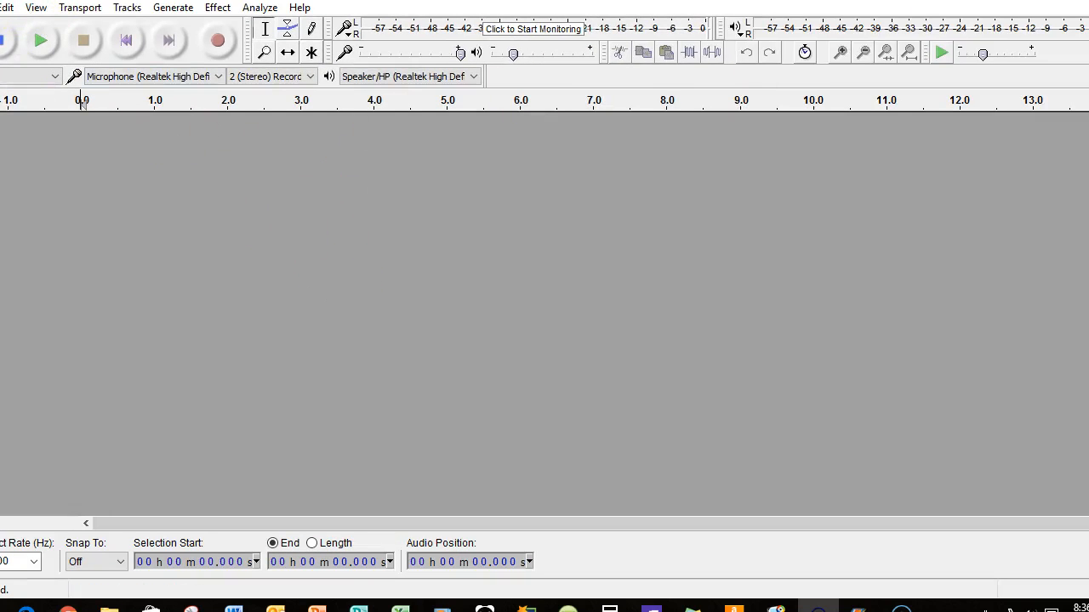
left_click(1066, 0)
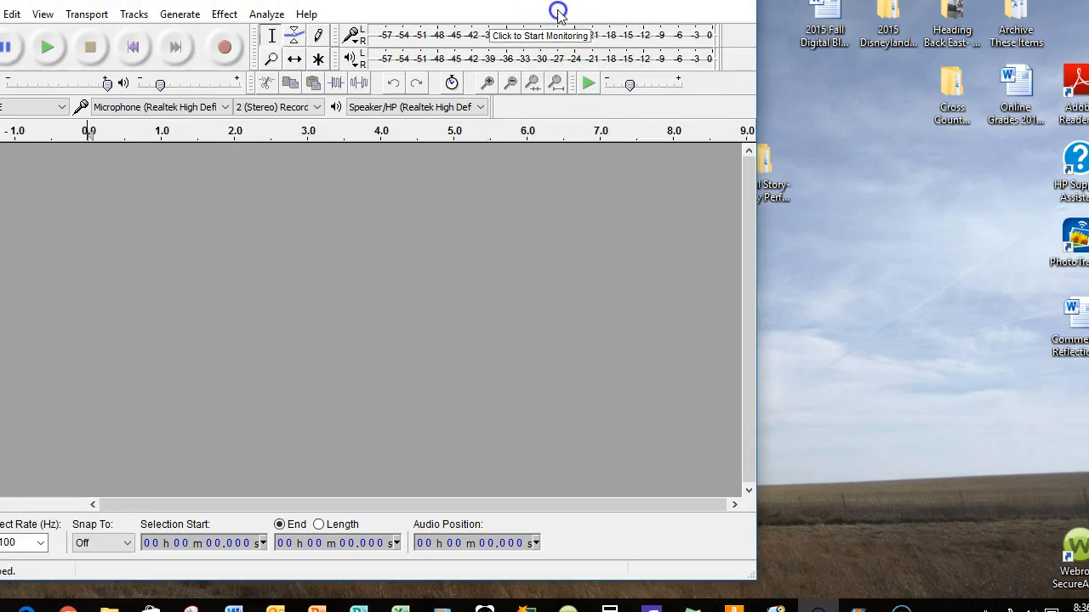
left_click_drag(633, 0, 674, 32)
left_click_drag(885, 251, 1041, 255)
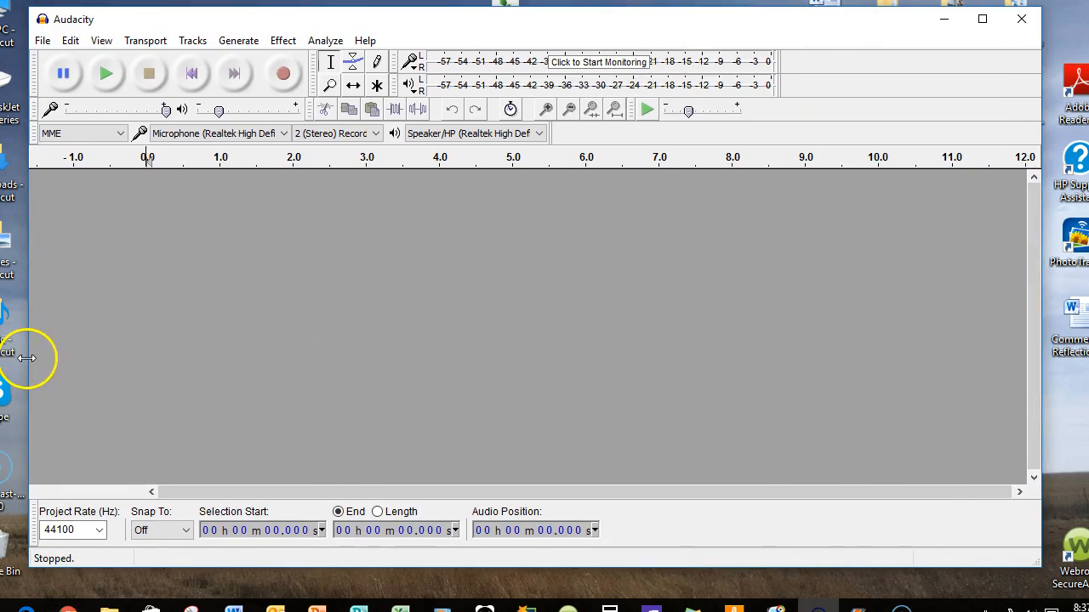
left_click_drag(27, 358, 6, 355)
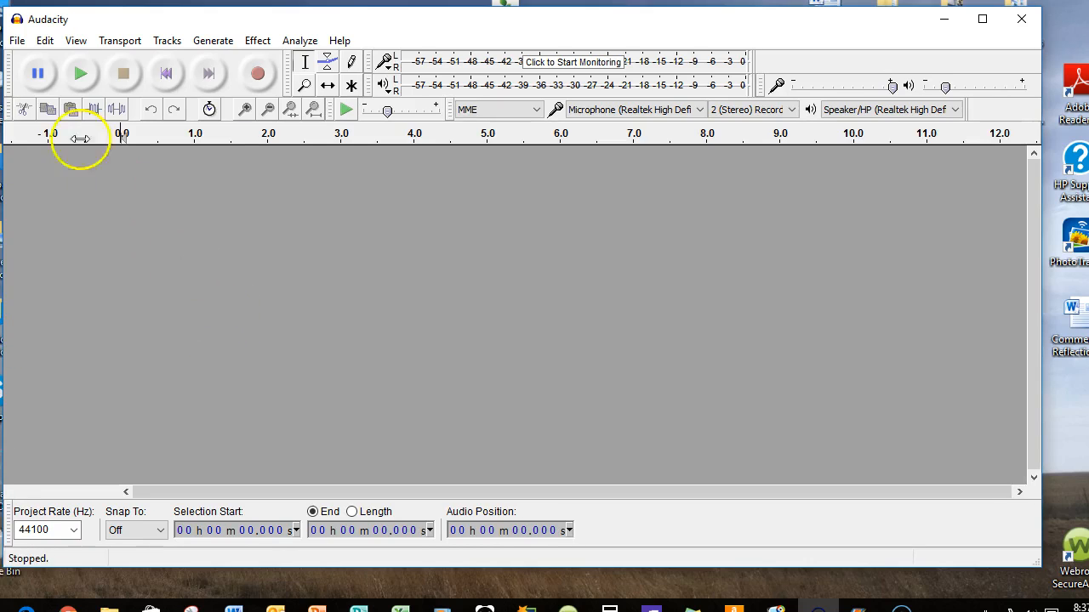
Import the organ audio file "19a._Soundzabound_Volume_2_Disc_1 Take_Me_Out_to_the_Ballgame_(organ)" from the "Digital Story- MP3s" folder
left_click(17, 41)
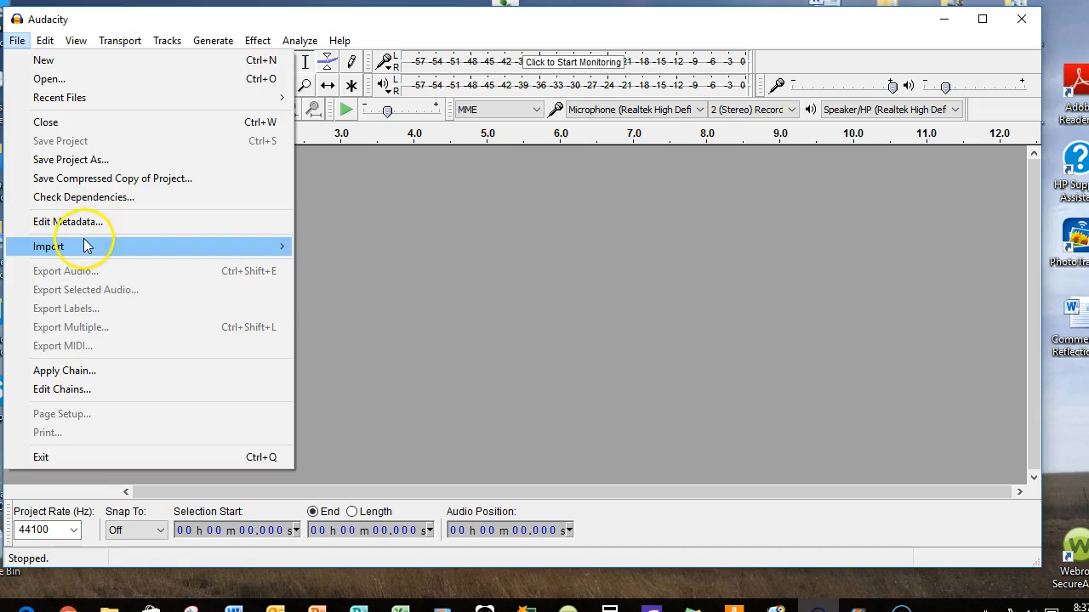
mouse_move(83, 245)
left_click(342, 246)
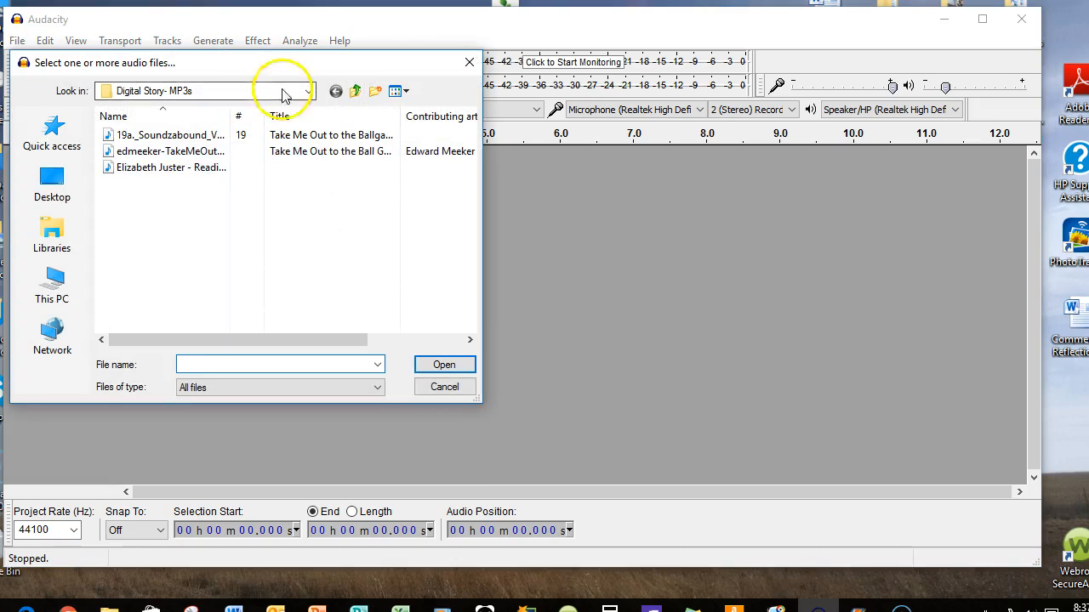
left_click(309, 91)
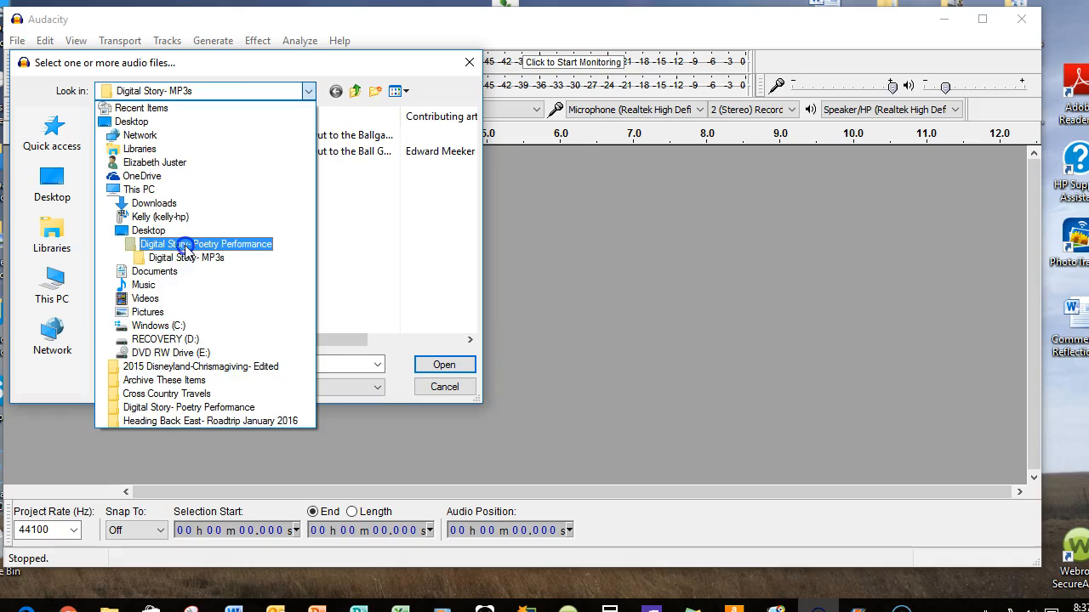
left_click(187, 245)
double_click(190, 136)
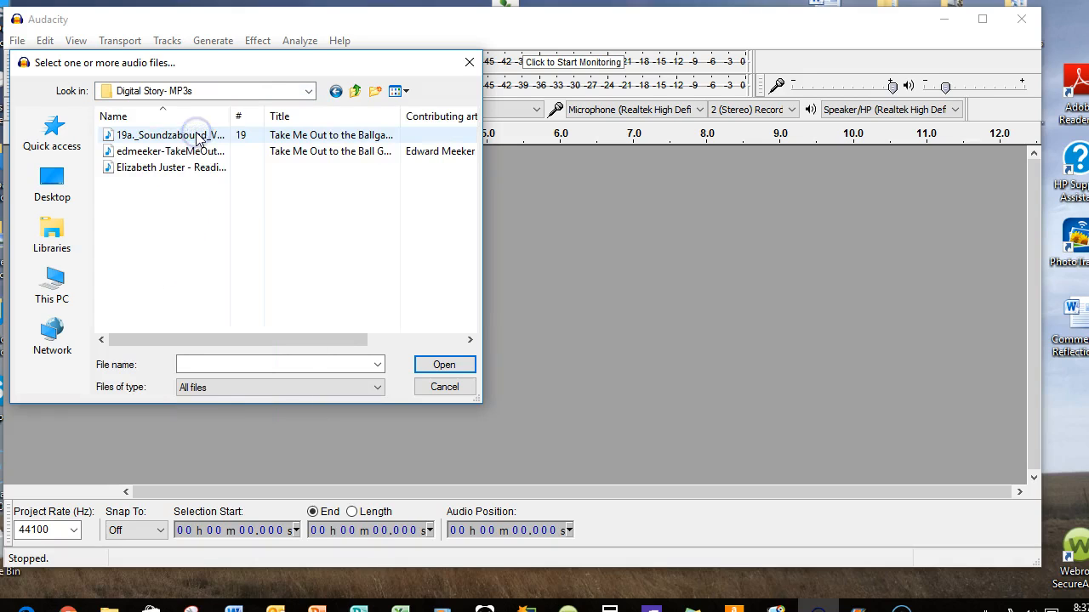
left_click(208, 136)
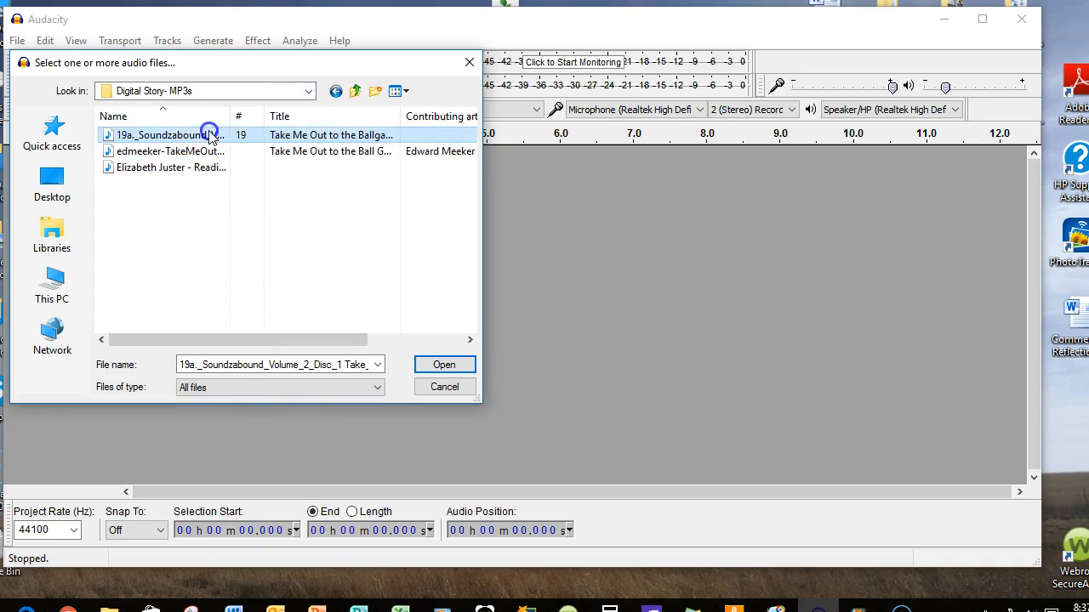
left_click(442, 366)
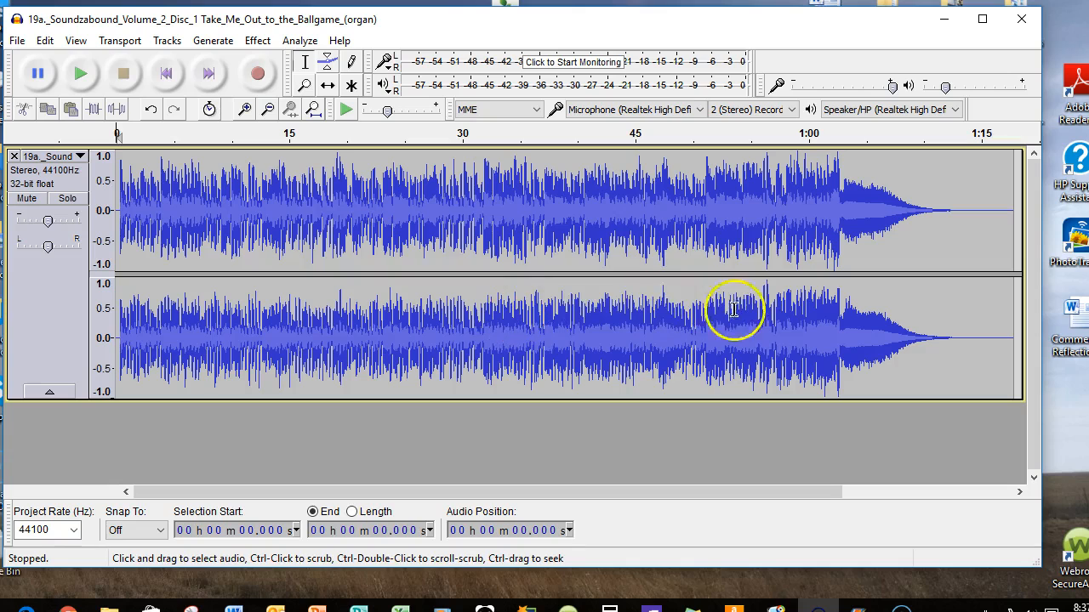
Import the voice reading audio file from the "Digital Story- MP3s" folder as a second track
left_click(17, 40)
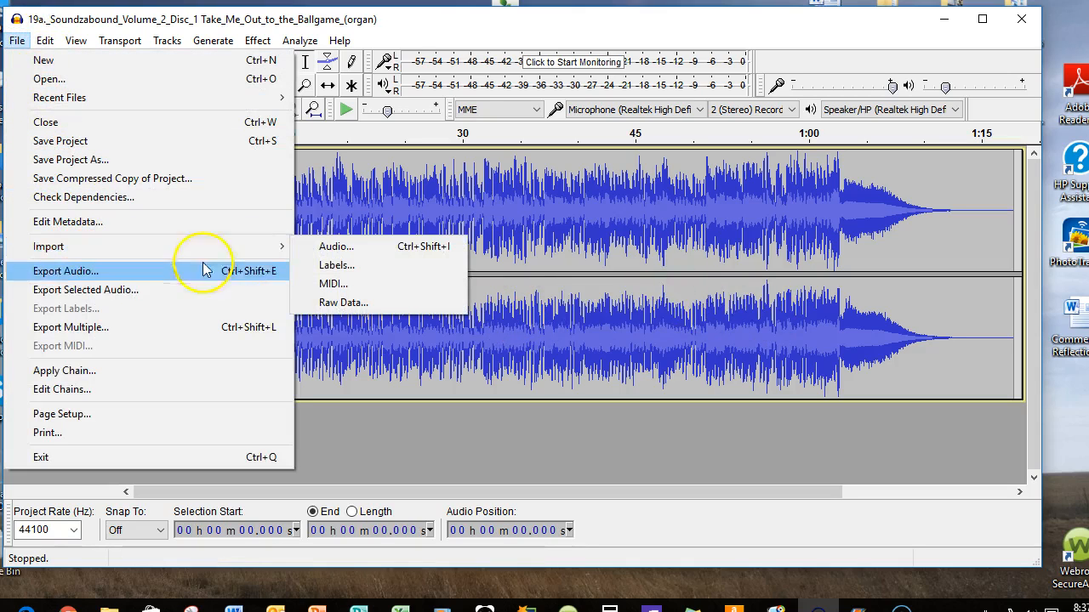
mouse_move(281, 245)
left_click(328, 246)
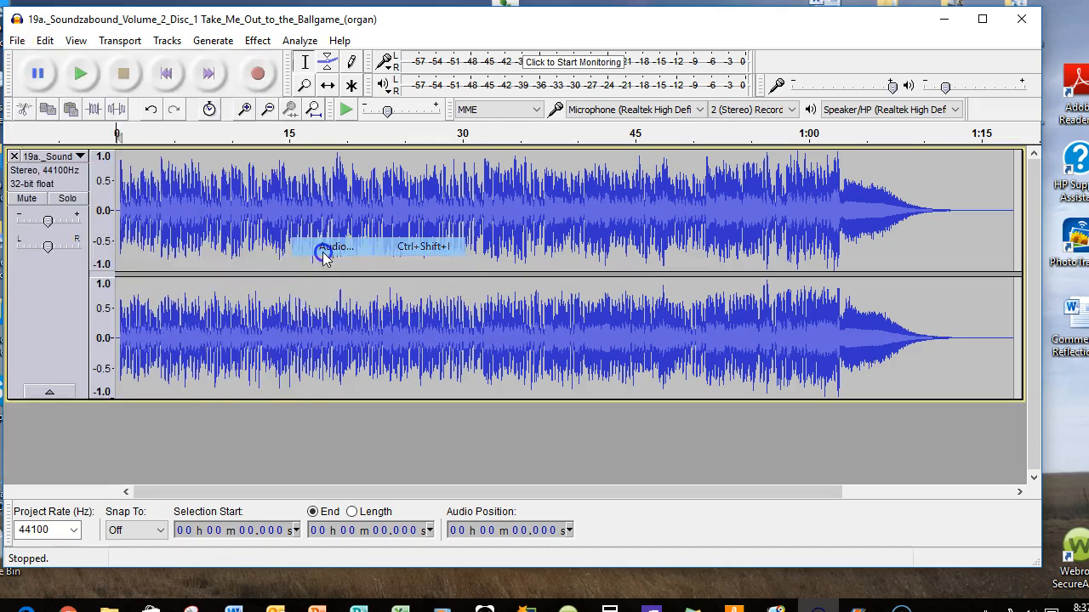
left_click(171, 168)
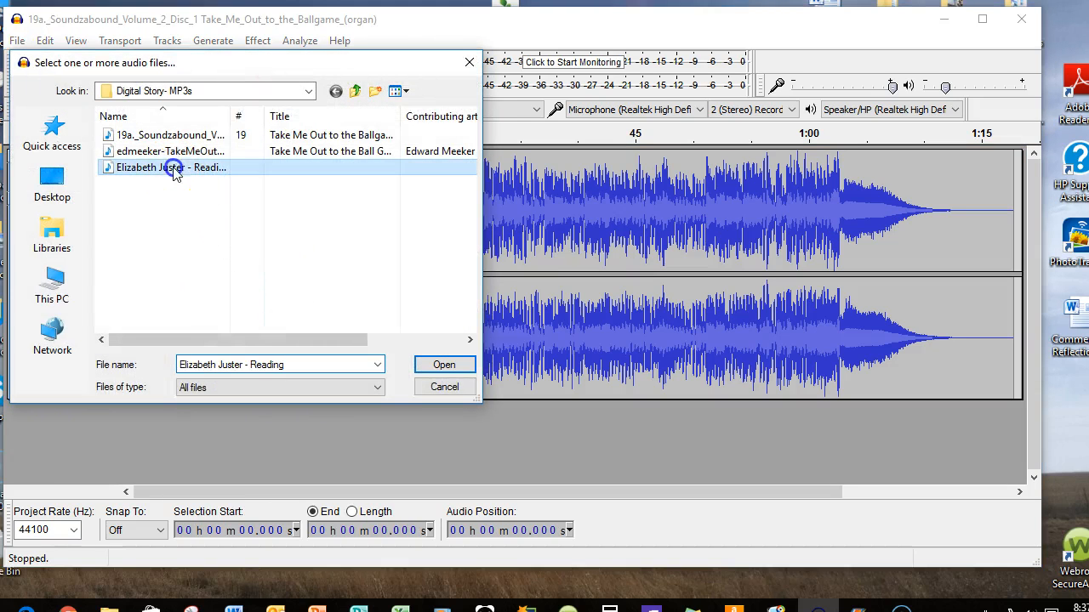
left_click(444, 364)
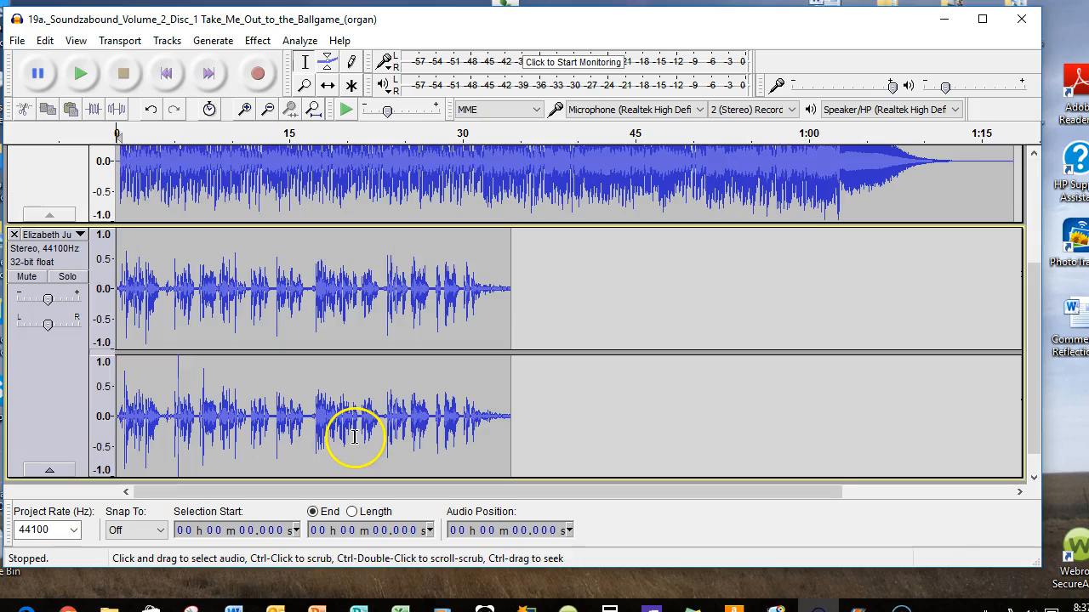
Fit the organ and reading tracks to the window's width and height
scroll(660, 330, "up", 3)
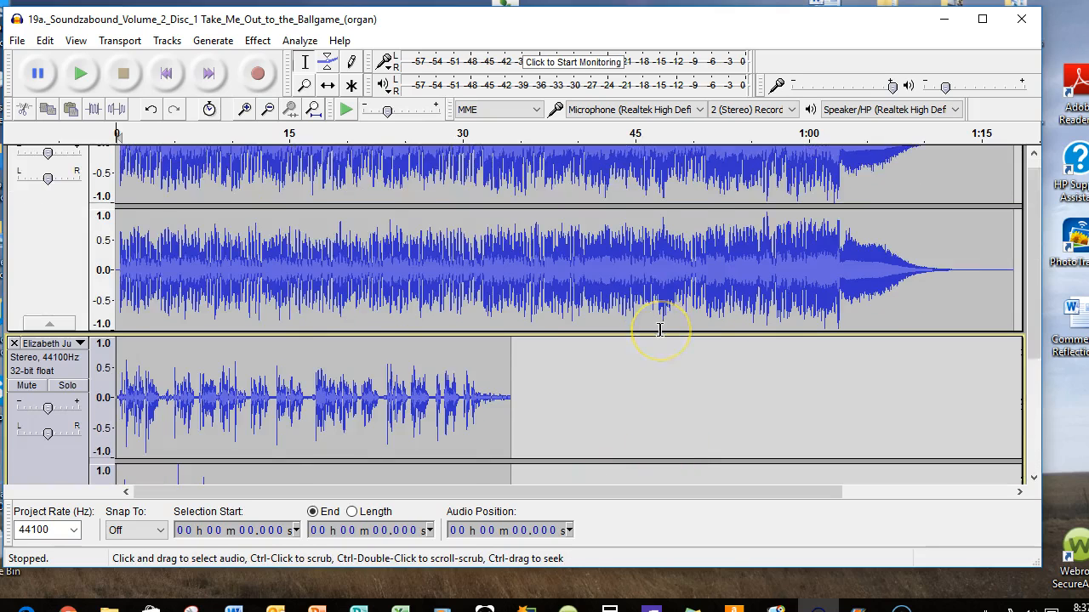
scroll(659, 330, "down", 3)
scroll(659, 330, "up", 3)
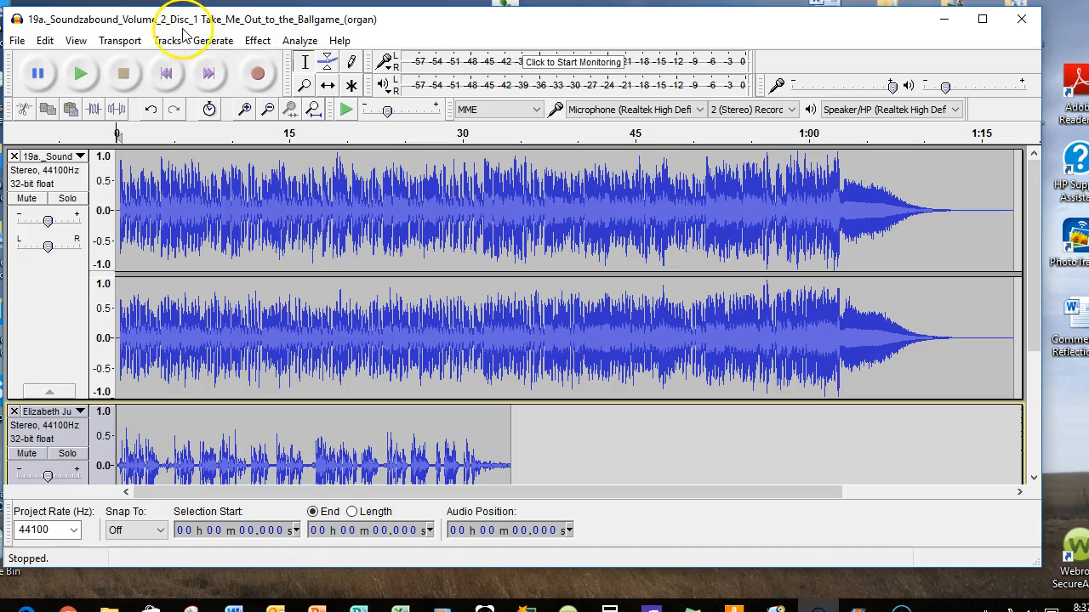
left_click(75, 42)
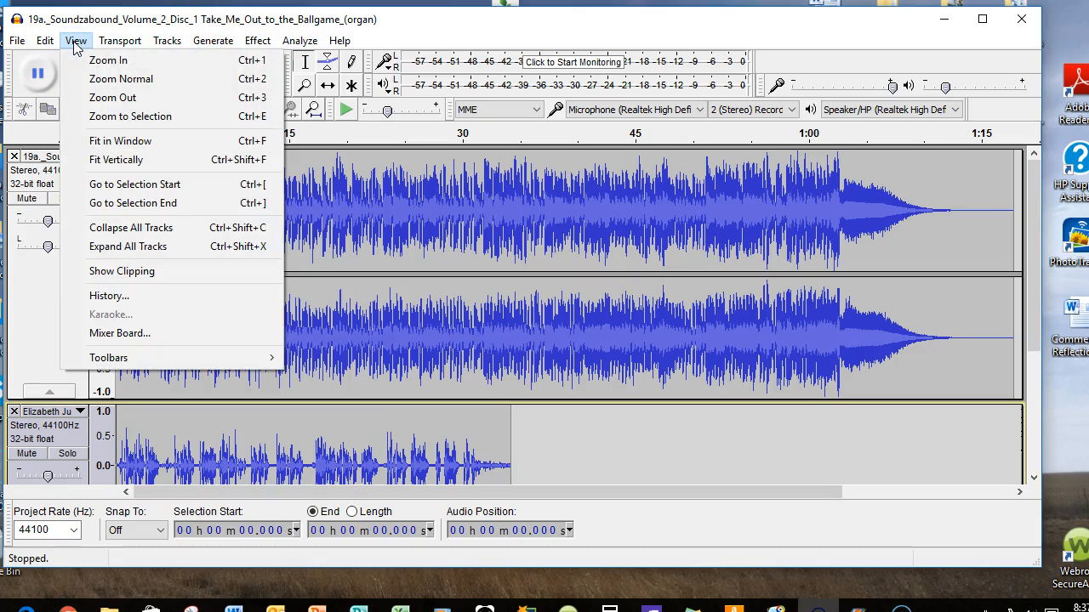
left_click(144, 141)
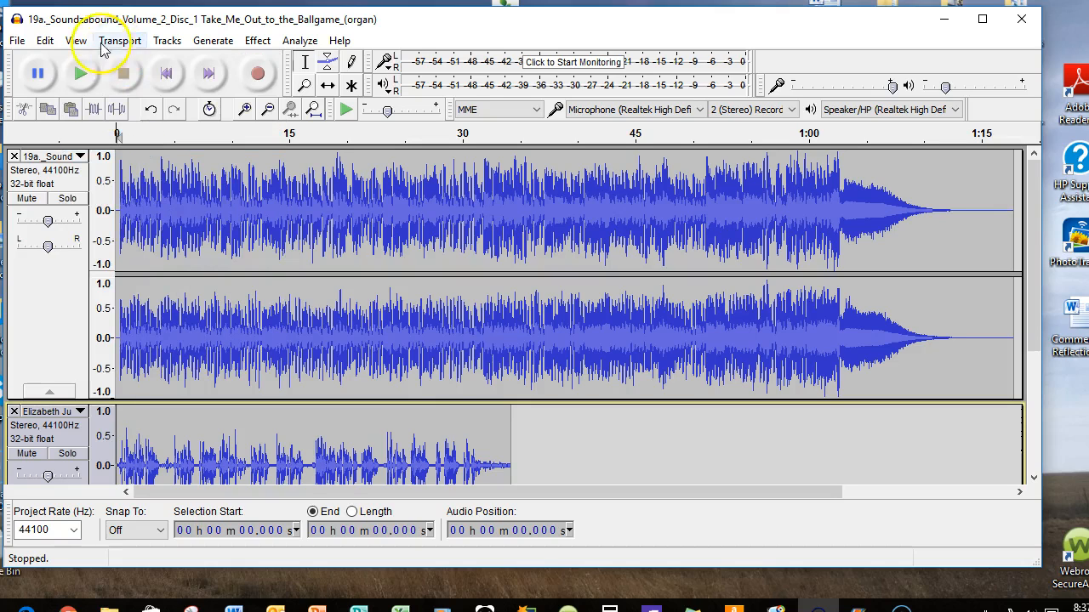
left_click(76, 41)
left_click(111, 160)
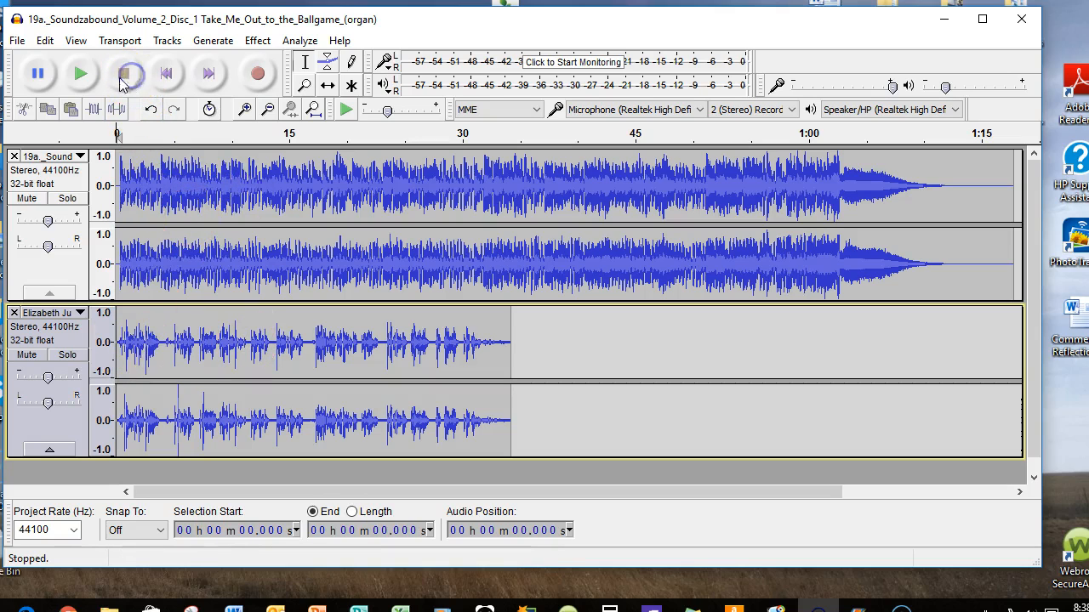
Play both tracks together from the start and stop, and select each whole track in turn, ending with the voice reading
left_click(82, 74)
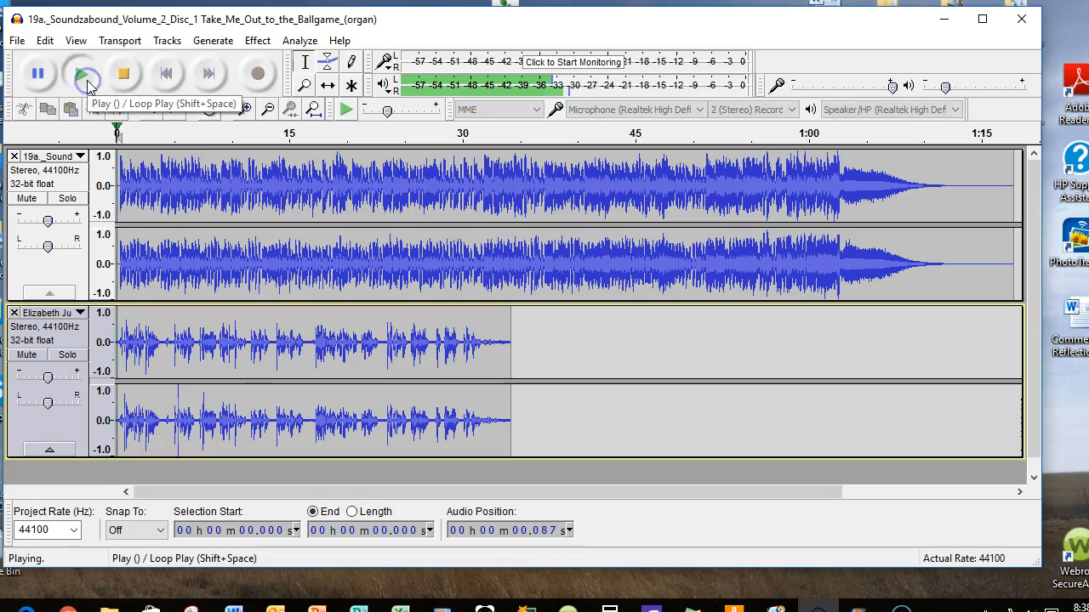
left_click(126, 75)
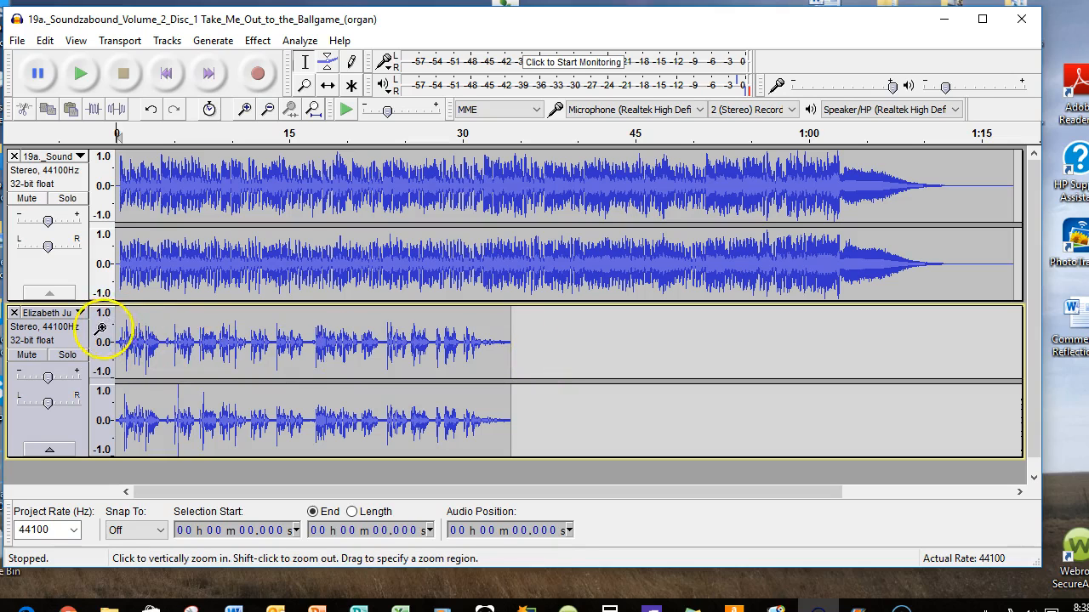
left_click(74, 265)
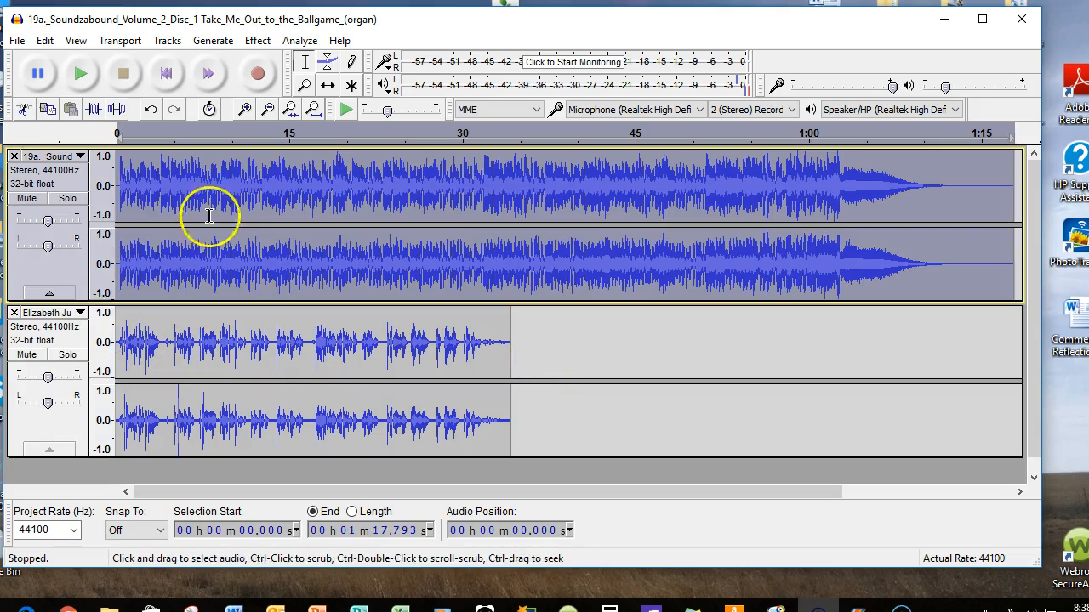
left_click(81, 341)
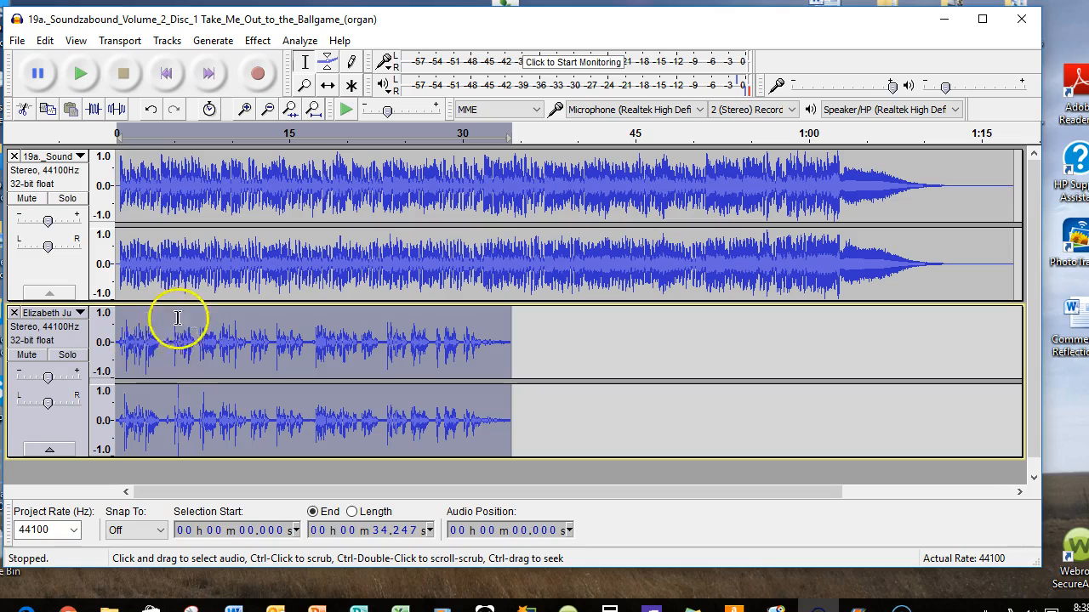
Shift the voice reading track with the Time Shift Tool so it starts about 3 seconds into the organ music
left_click(330, 85)
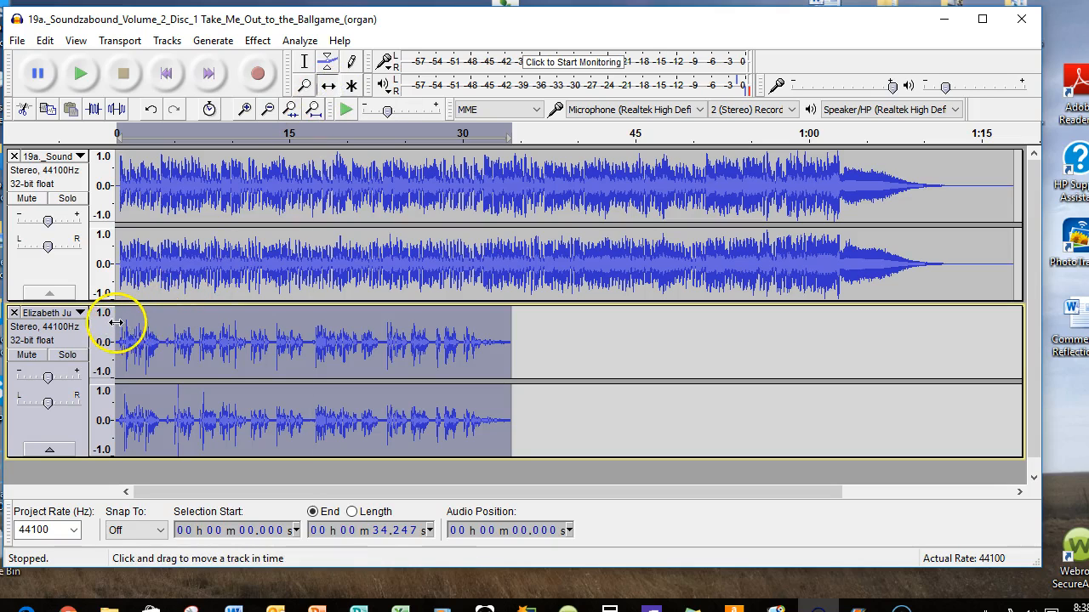
left_click_drag(119, 322, 155, 319)
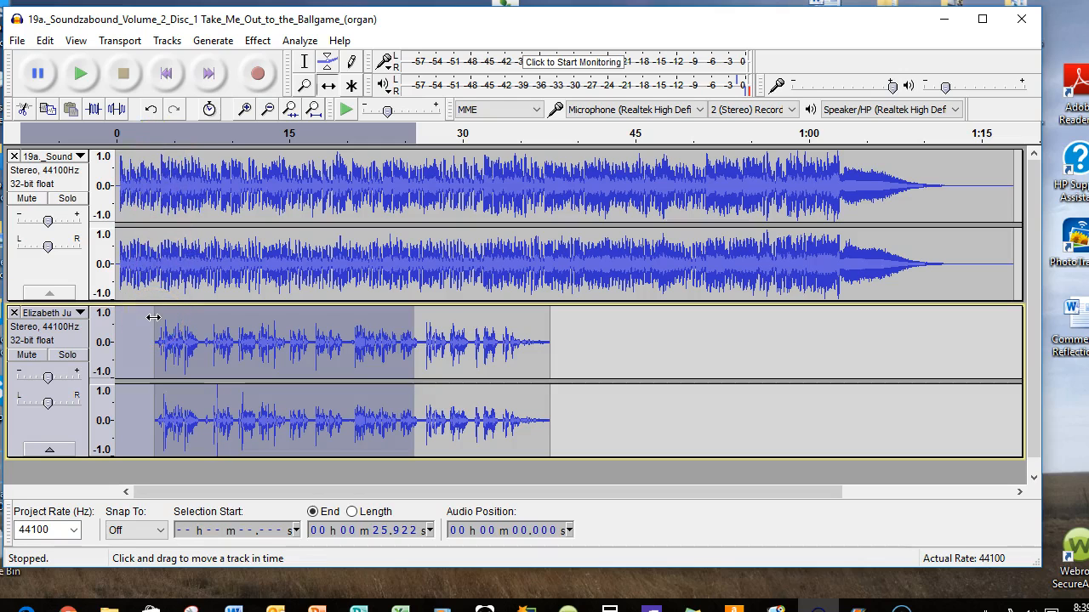
Select the organ track and use the Envelope Tool to fade its volume down between about 2 and 4 seconds, where the reading begins
left_click(68, 264)
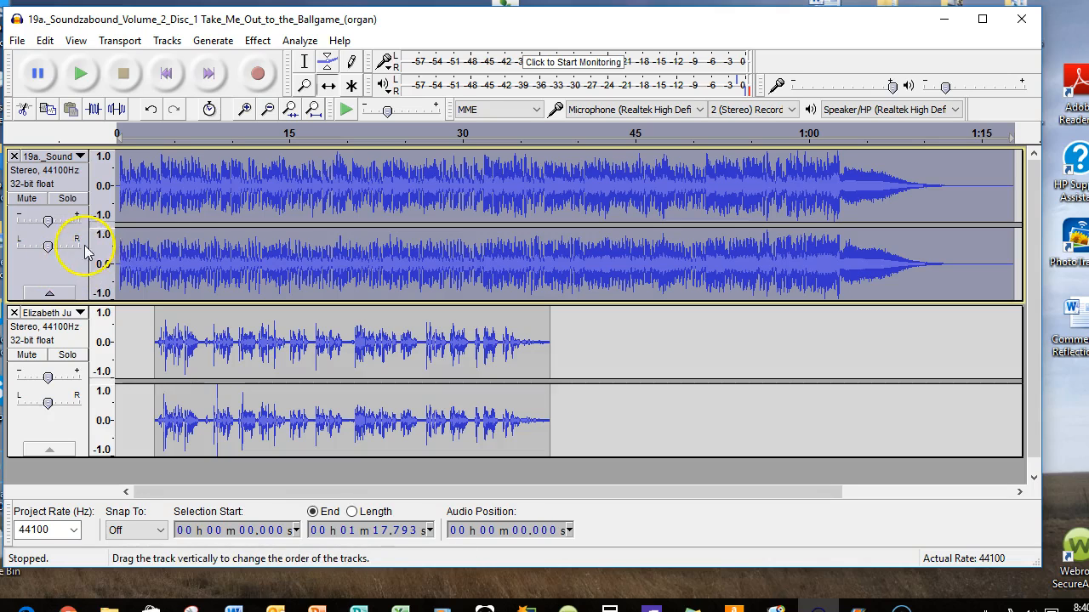
left_click(329, 65)
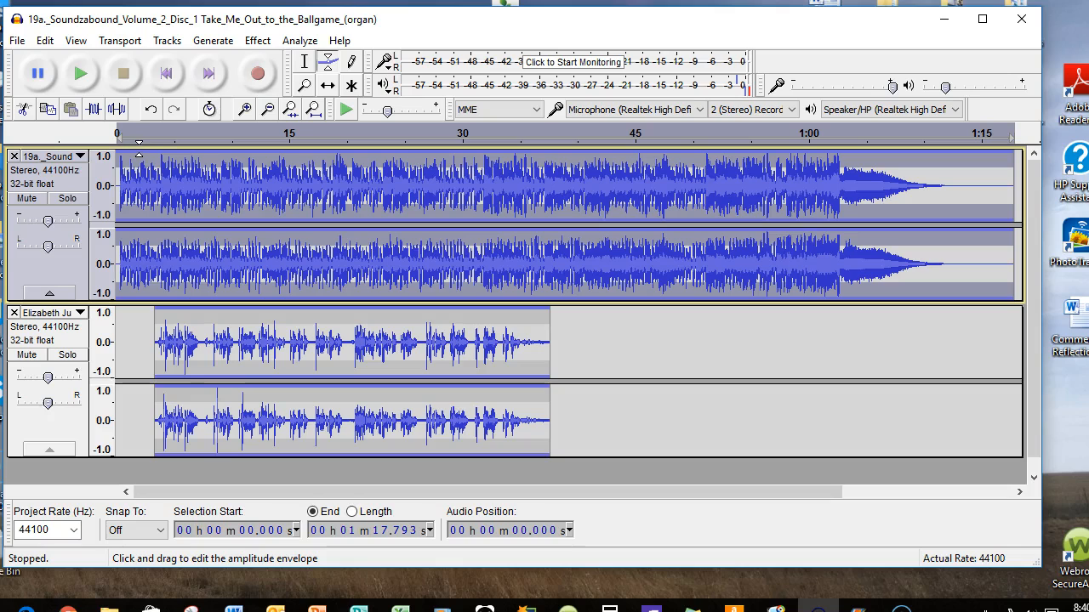
left_click(139, 150)
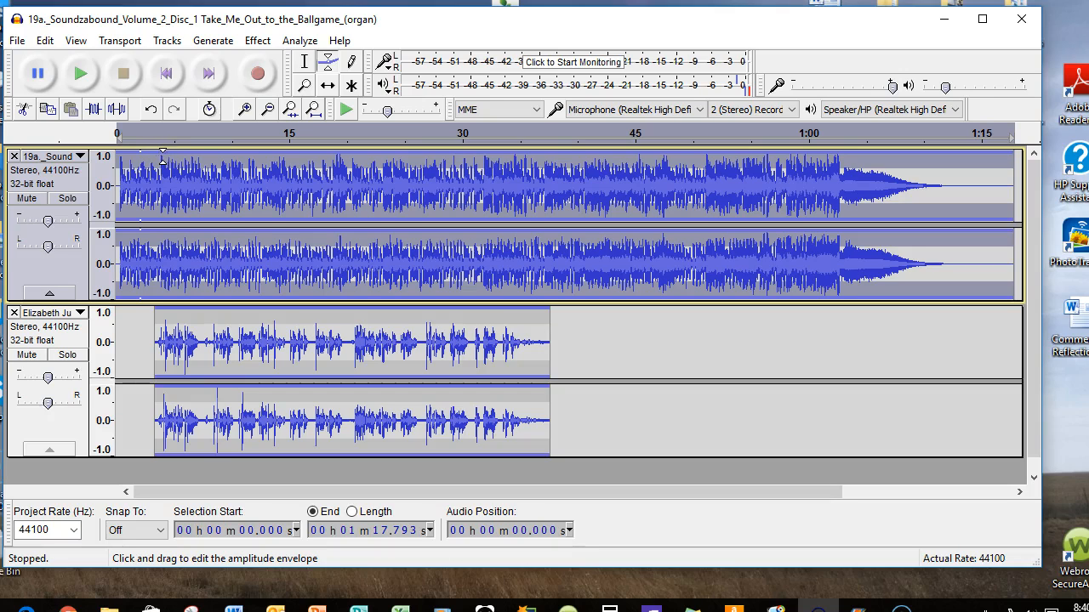
left_click(160, 158)
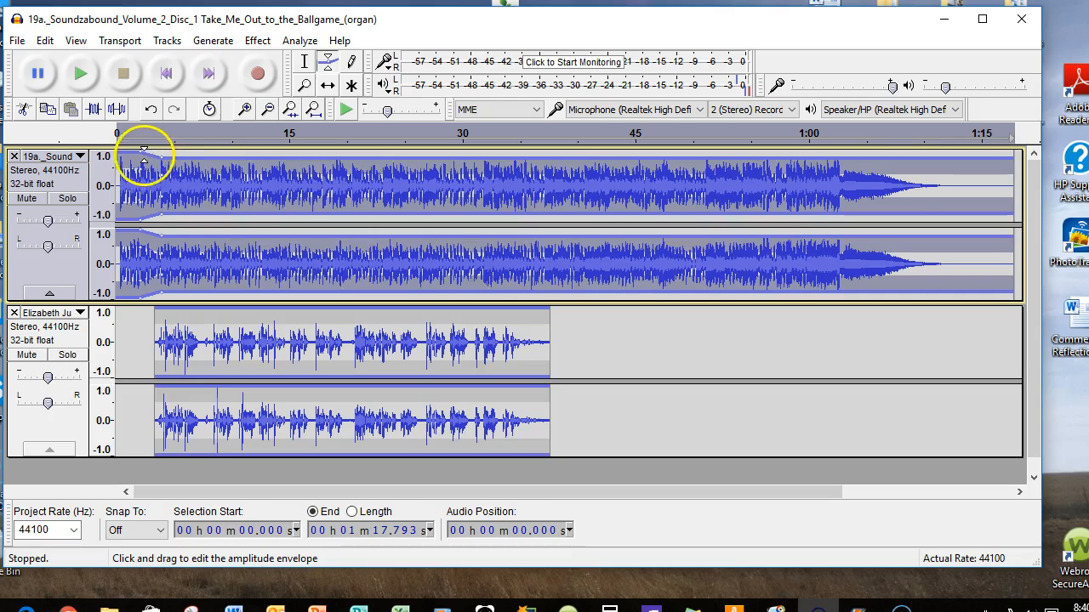
mouse_move(161, 160)
left_mouse_down()
mouse_move(142, 173)
mouse_move(201, 180)
mouse_move(152, 175)
mouse_move(173, 177)
mouse_move(165, 176)
left_mouse_up()
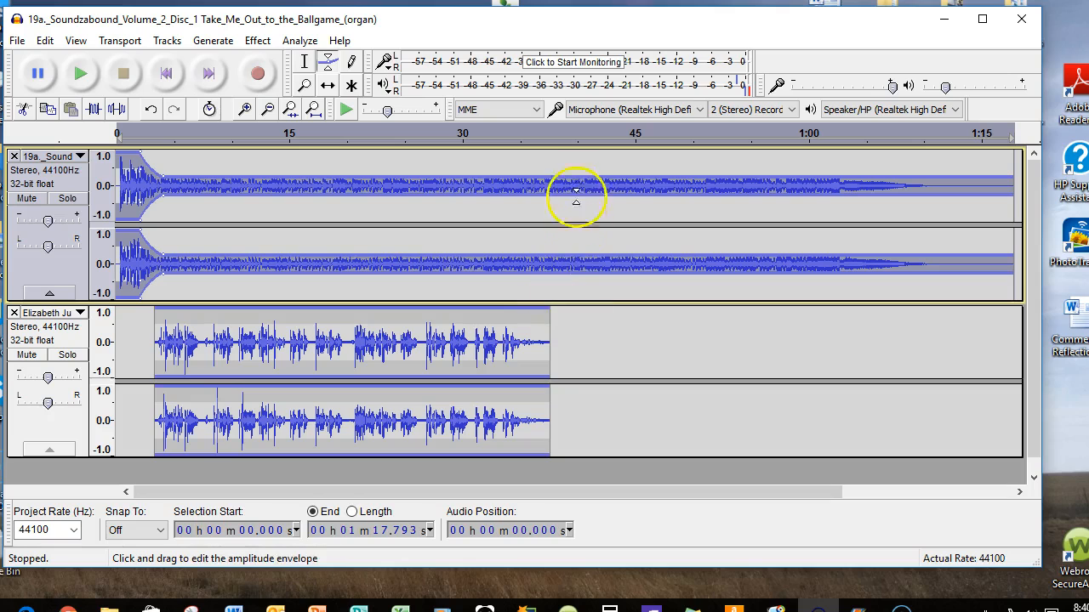
Raise the organ envelope back to full volume between about 38 and 42 seconds, and lower it further underneath the reading
left_click(550, 180)
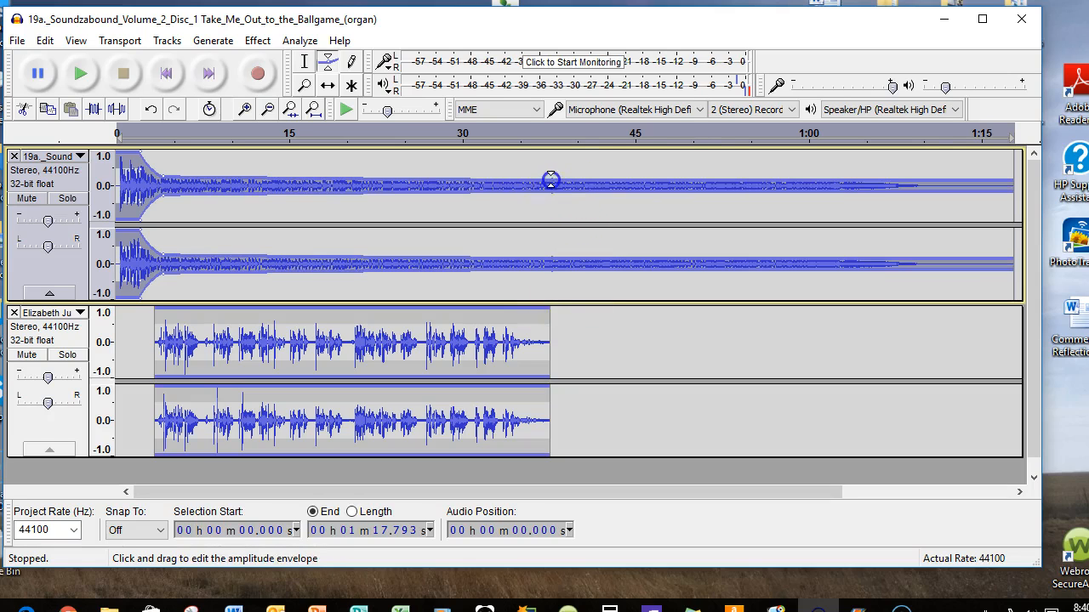
left_click_drag(590, 172, 604, 149)
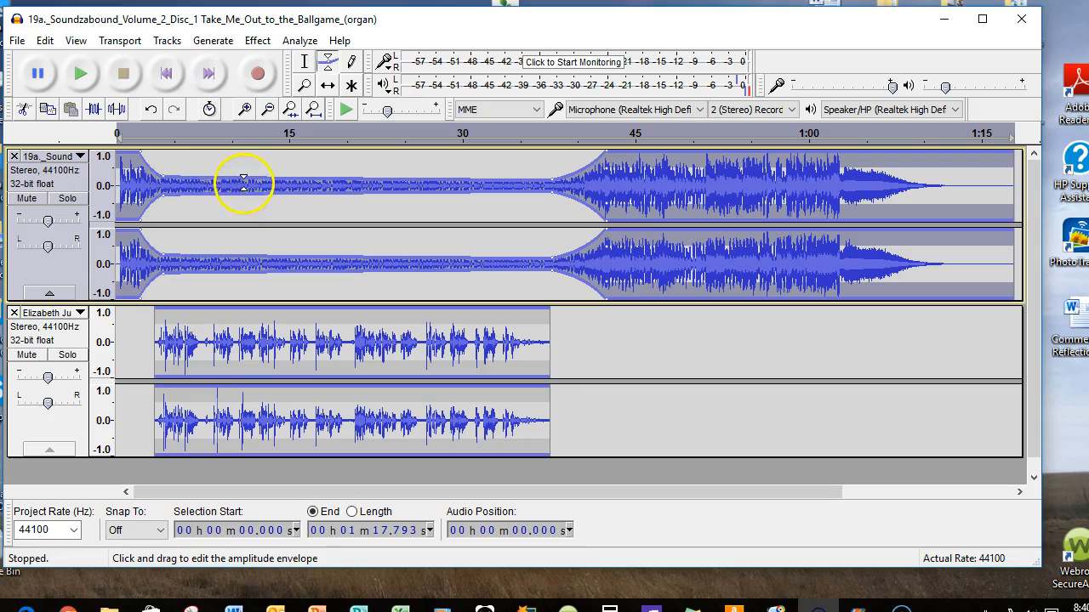
left_click_drag(163, 180, 163, 183)
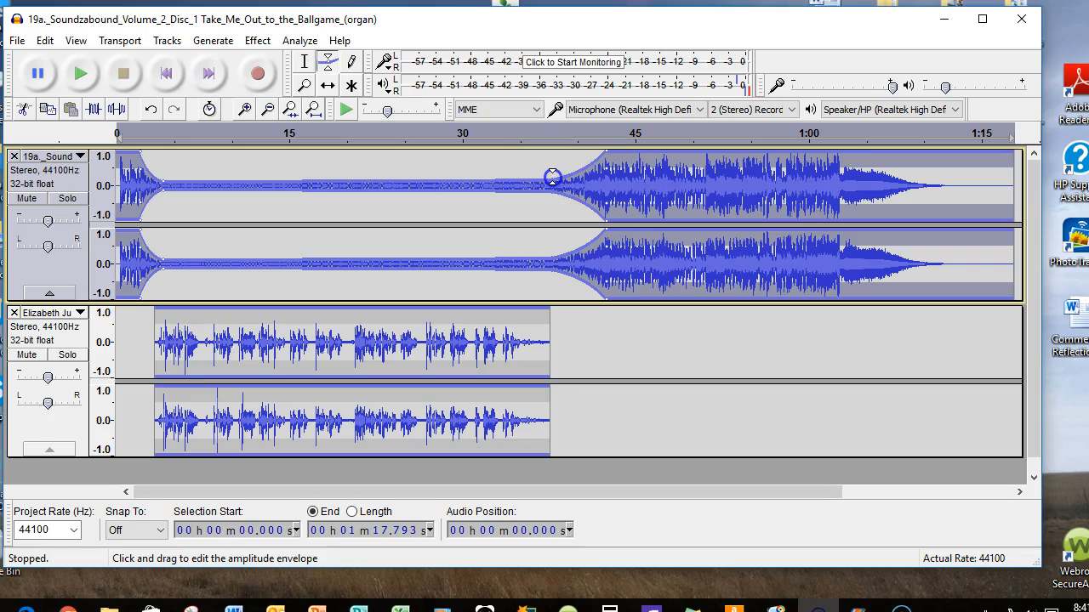
left_click_drag(553, 181, 553, 182)
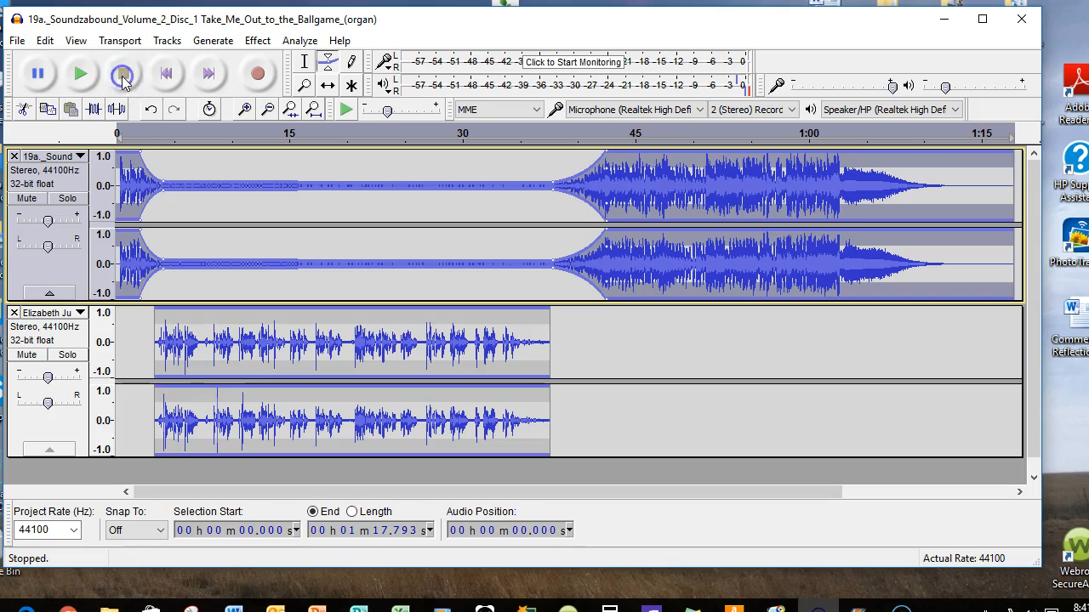
Play the mix from the start to hear the organ fade under the reading, and stop playback
left_click(79, 76)
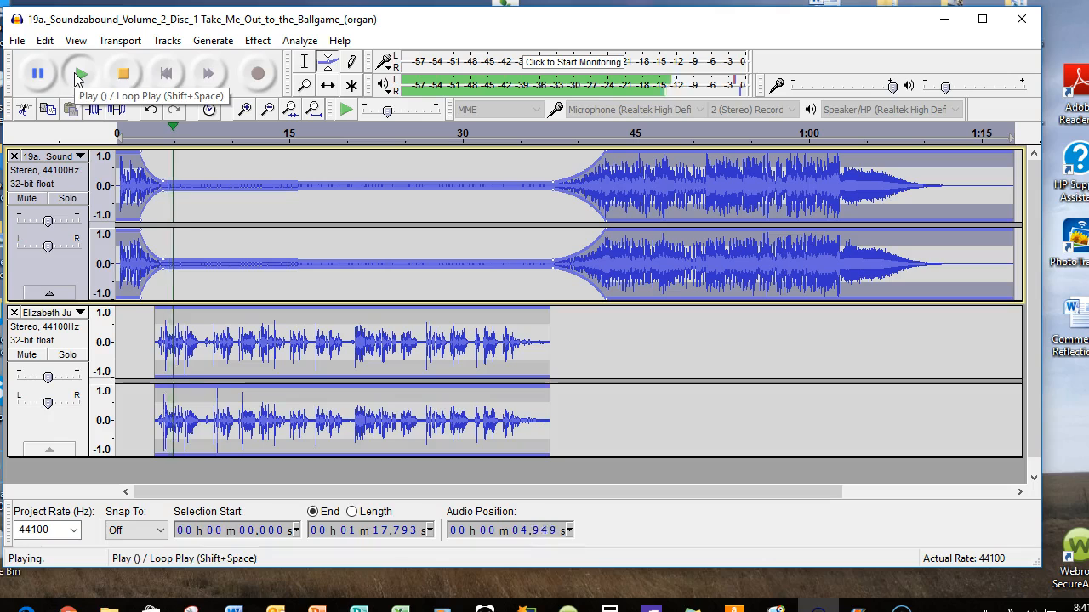
left_click(126, 75)
left_click(127, 75)
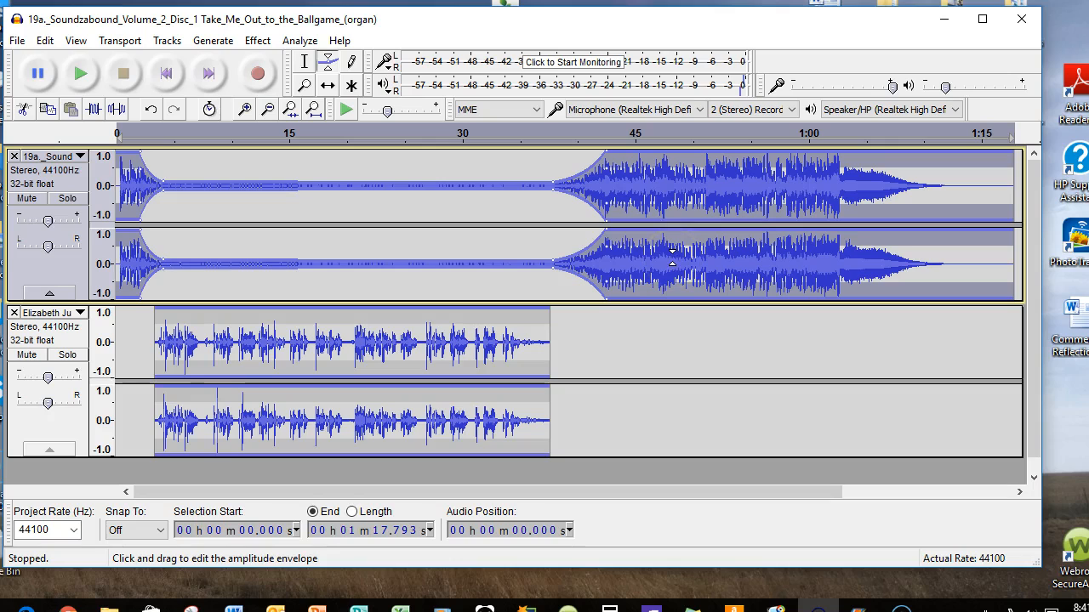
Start an audio export of the mix with MP3 Files as the file type
left_click(16, 43)
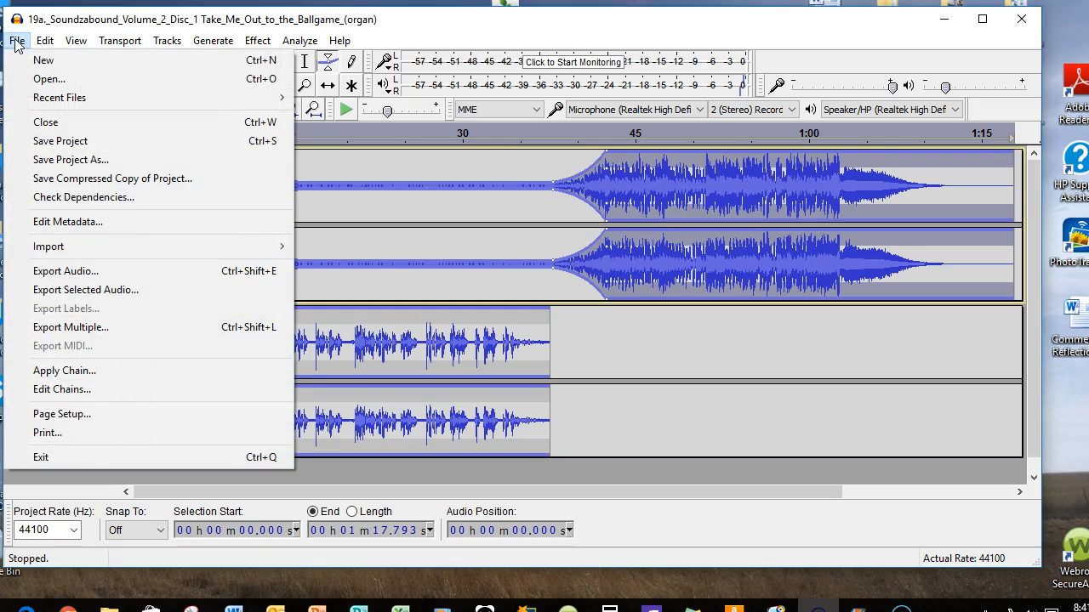
left_click(107, 272)
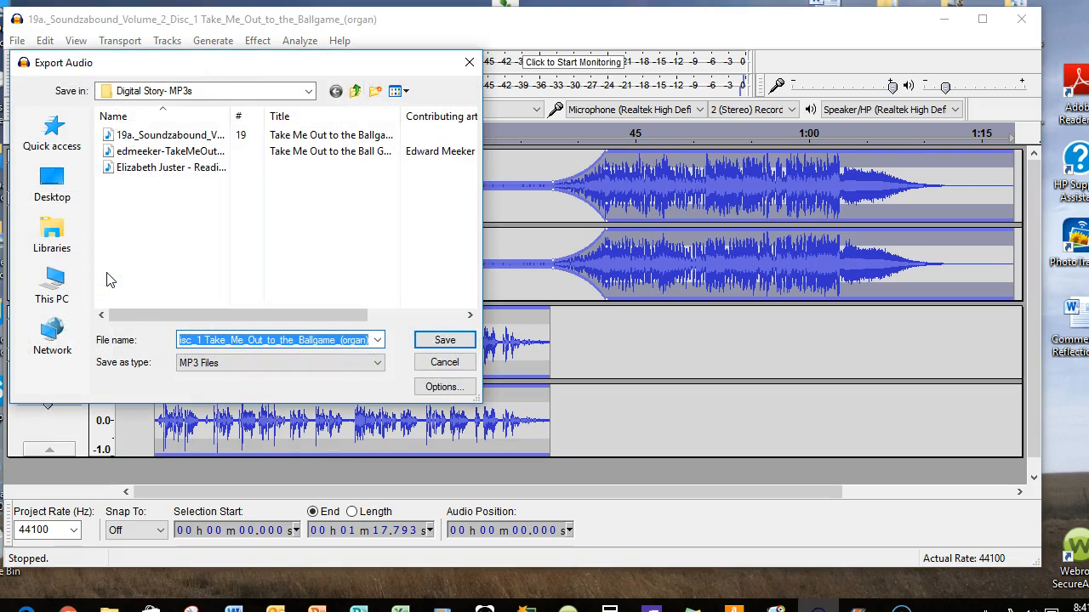
left_click(231, 364)
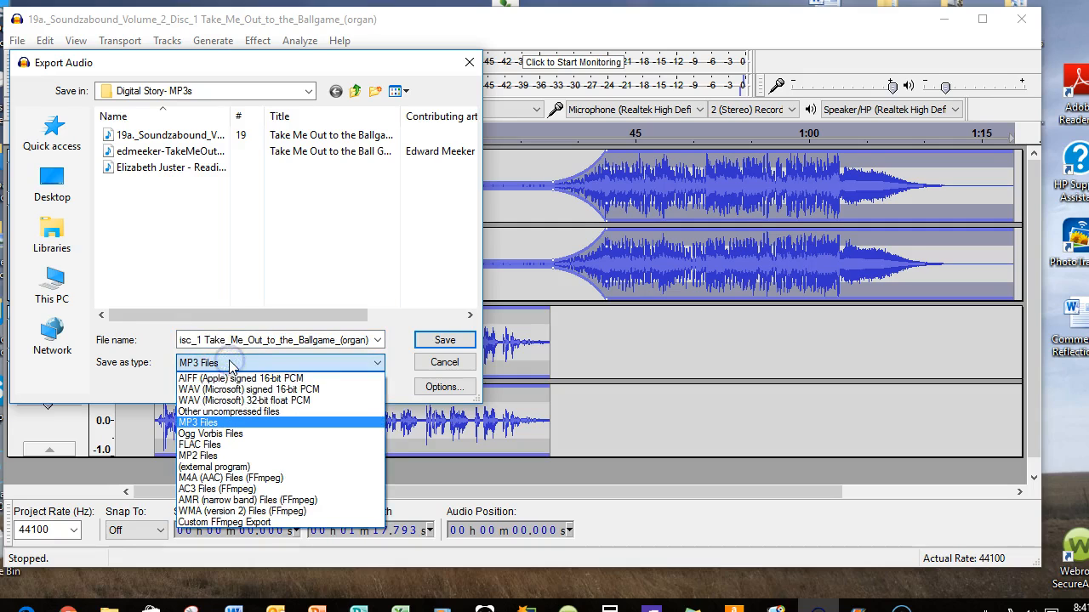
left_click(204, 423)
left_click(228, 365)
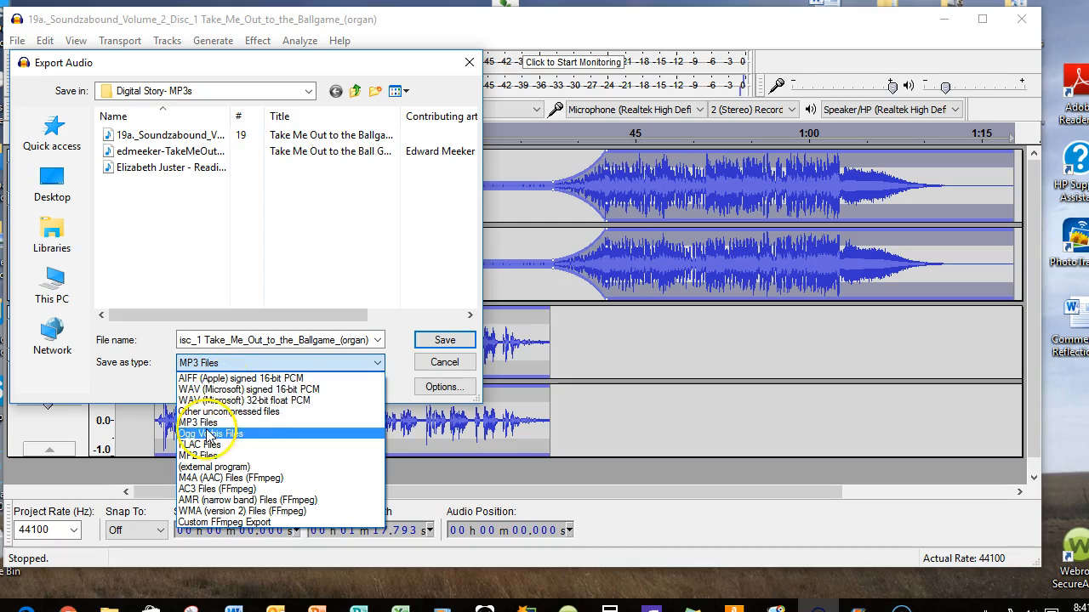
left_click(202, 423)
Name the export "Combo" and save it in the "Digital Story- MP3s" folder, accepting the stereo mixdown and leaving the metadata blank
left_click(259, 340)
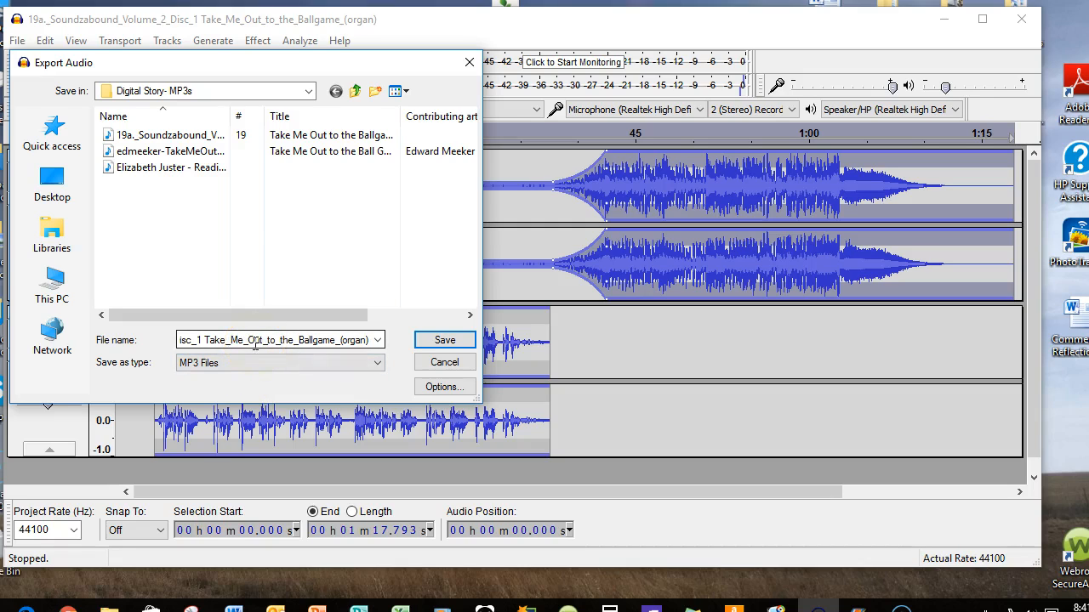
left_click(255, 341)
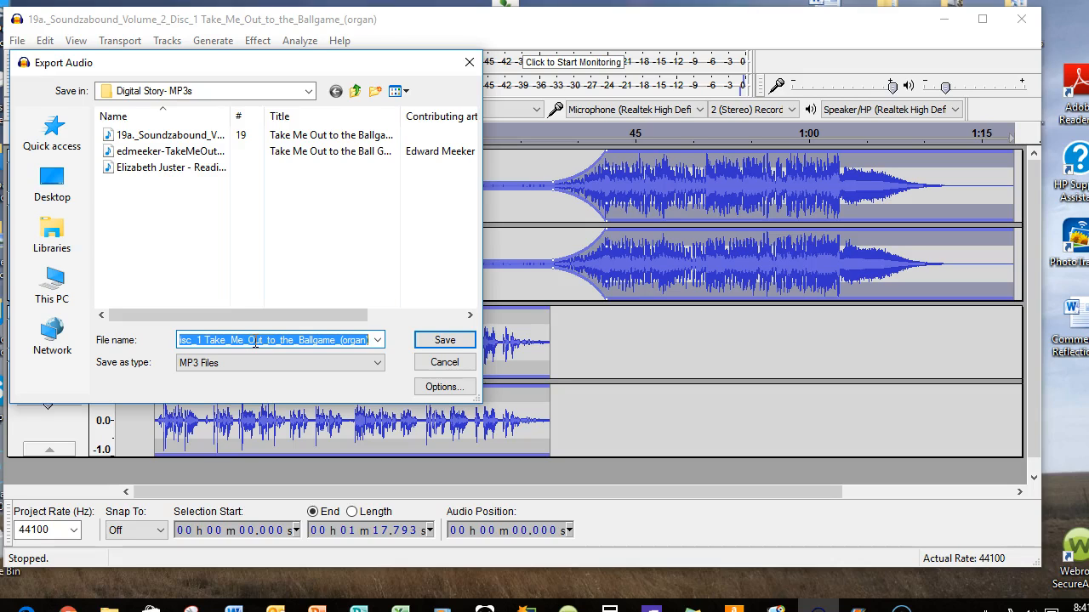
type("Combo")
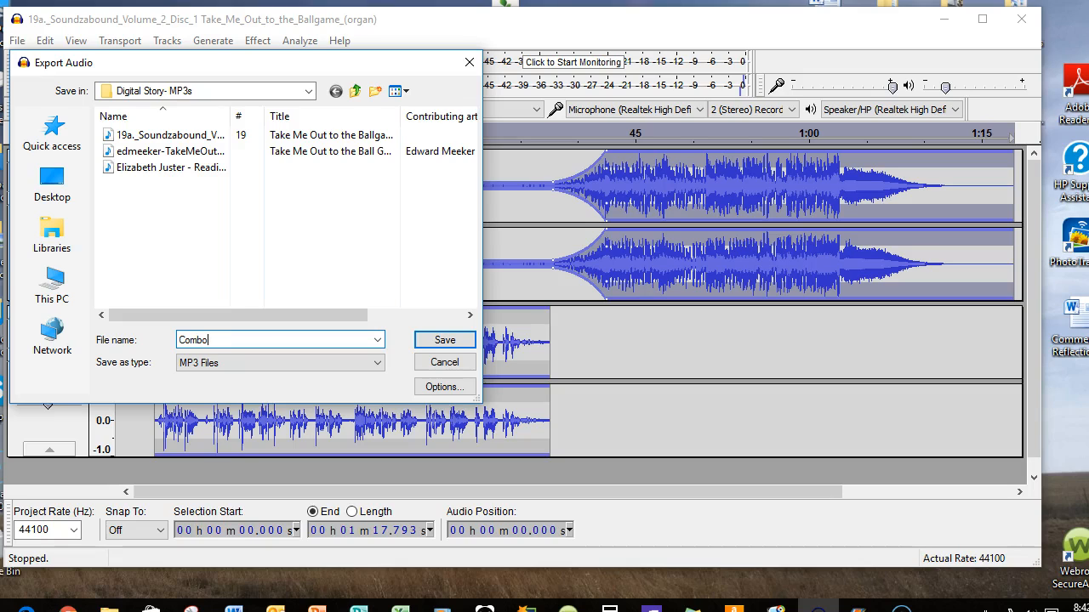
left_click(440, 341)
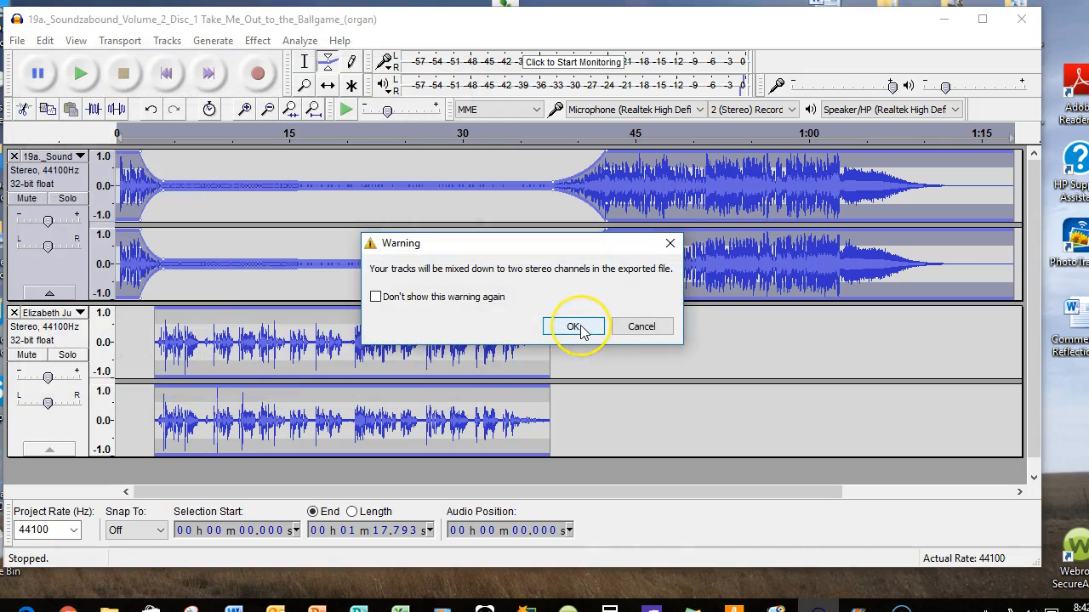
left_click(573, 327)
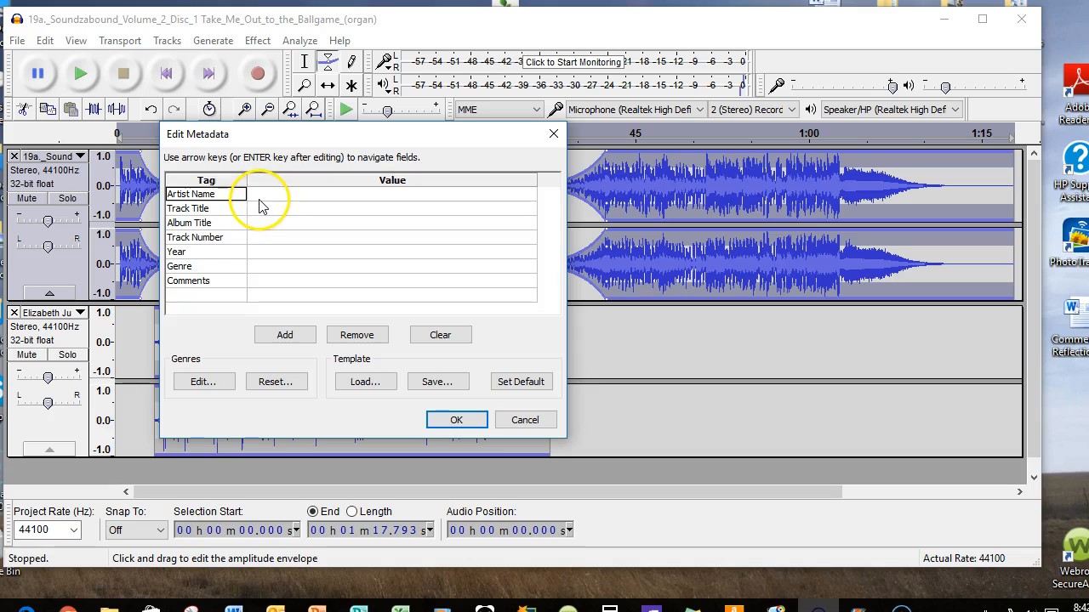
left_click(464, 418)
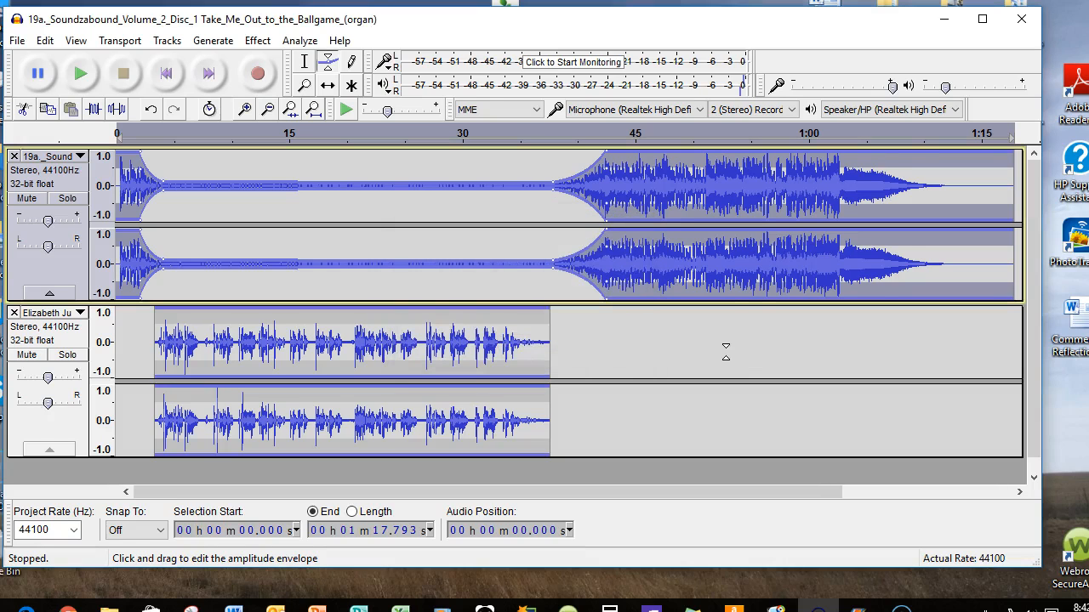
Minimize Audacity and open the "Digital Story- MP3s" folder inside the desktop's "Digital Story- Poetry Performance" folder
left_click(941, 20)
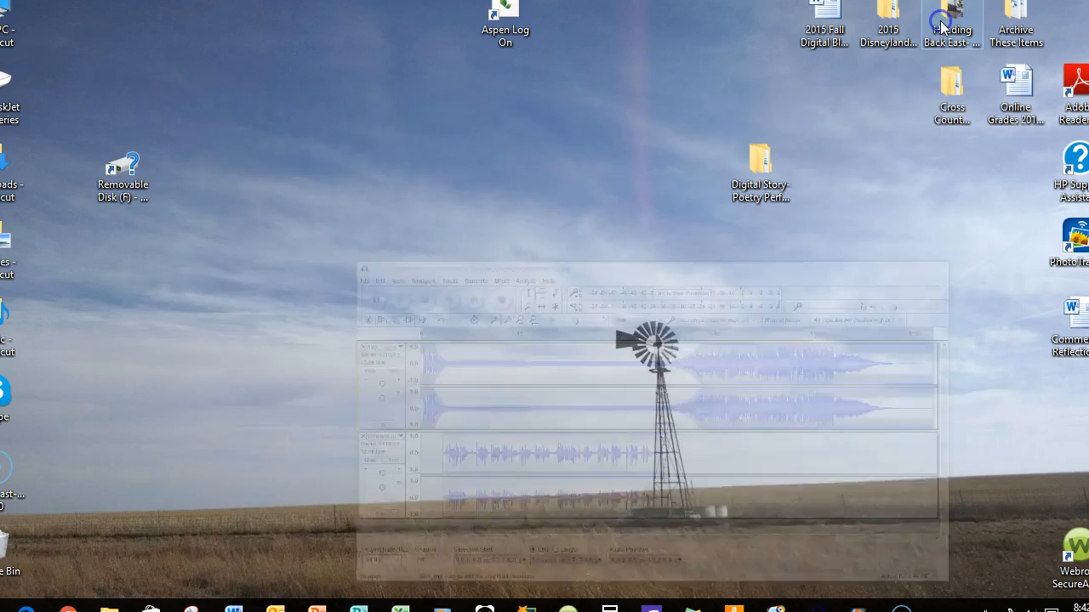
double_click(768, 185)
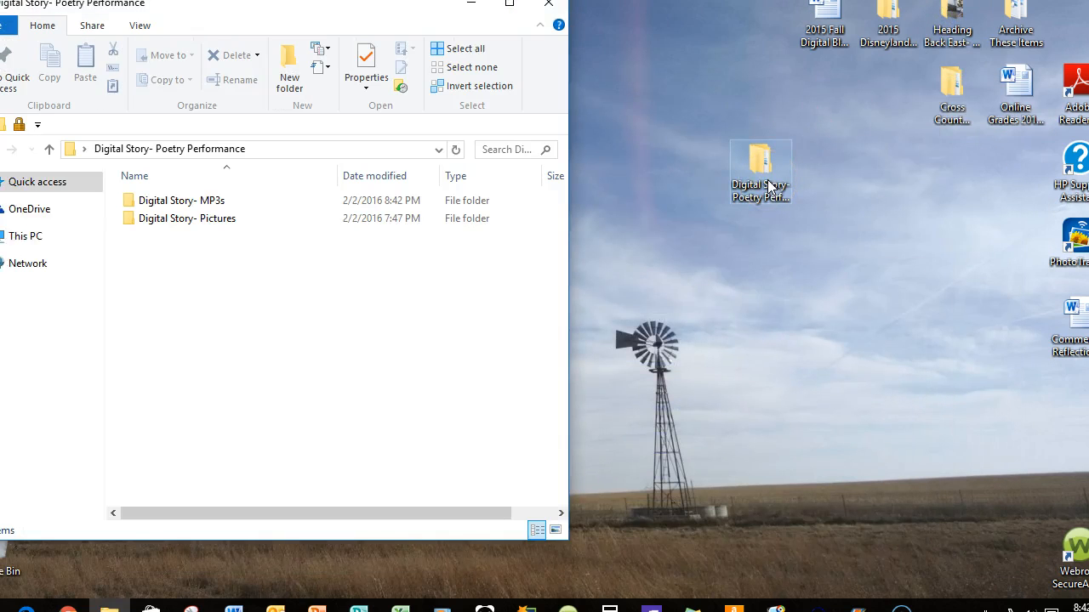
double_click(191, 205)
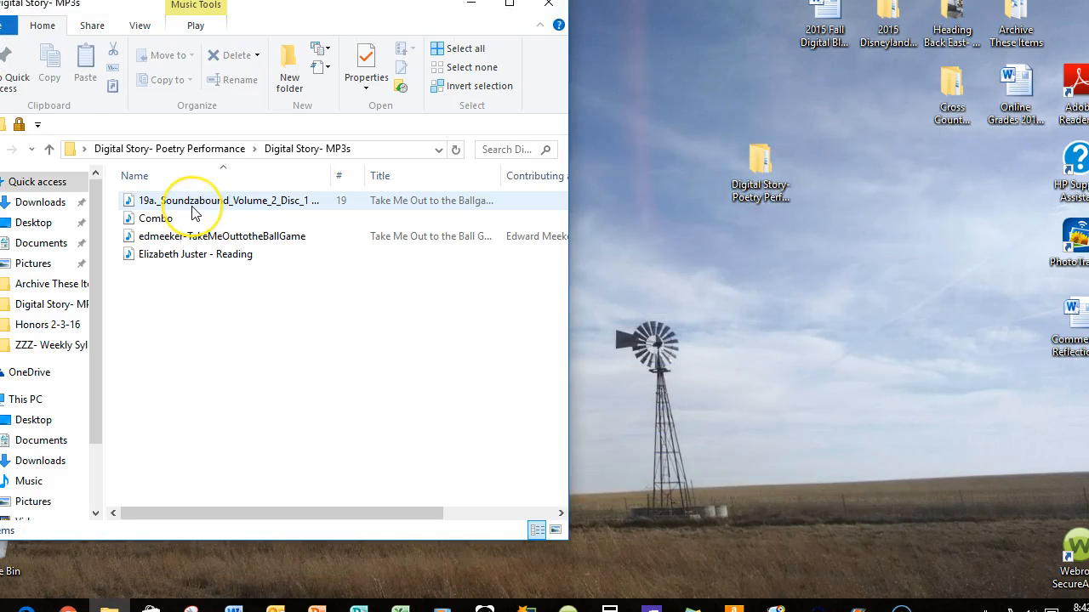
Play the exported "Combo" file to check it, stop it, and close the media player and the folder window
left_click(167, 223)
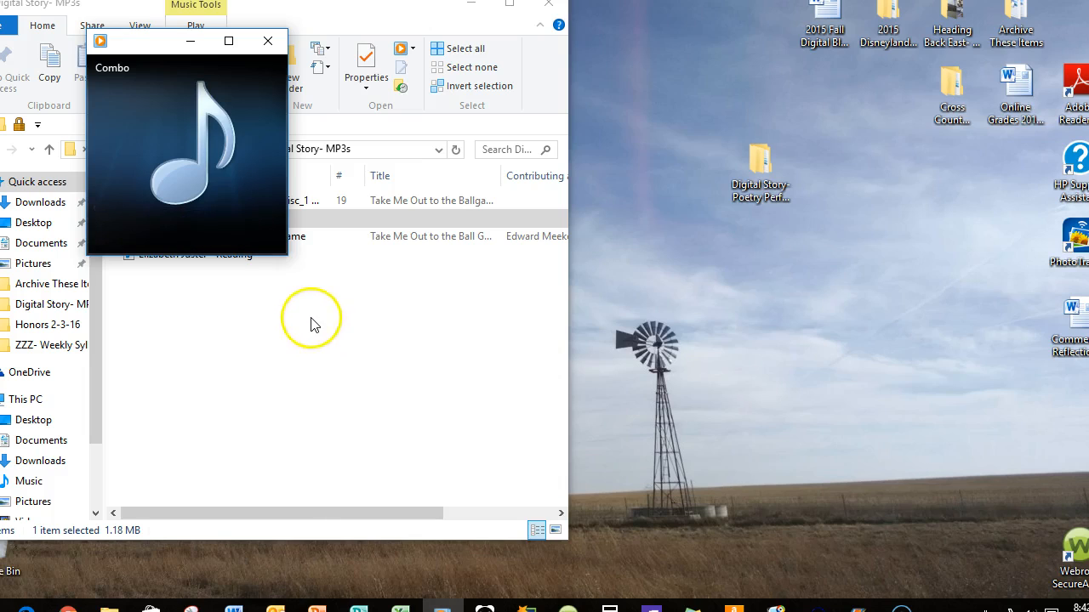
mouse_move(170, 232)
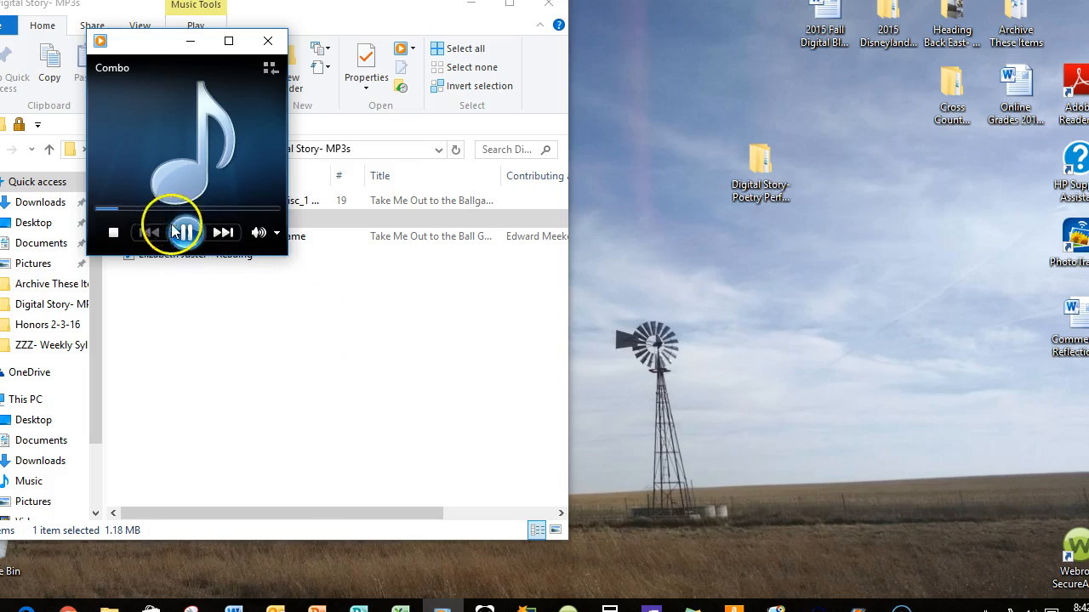
left_click(114, 234)
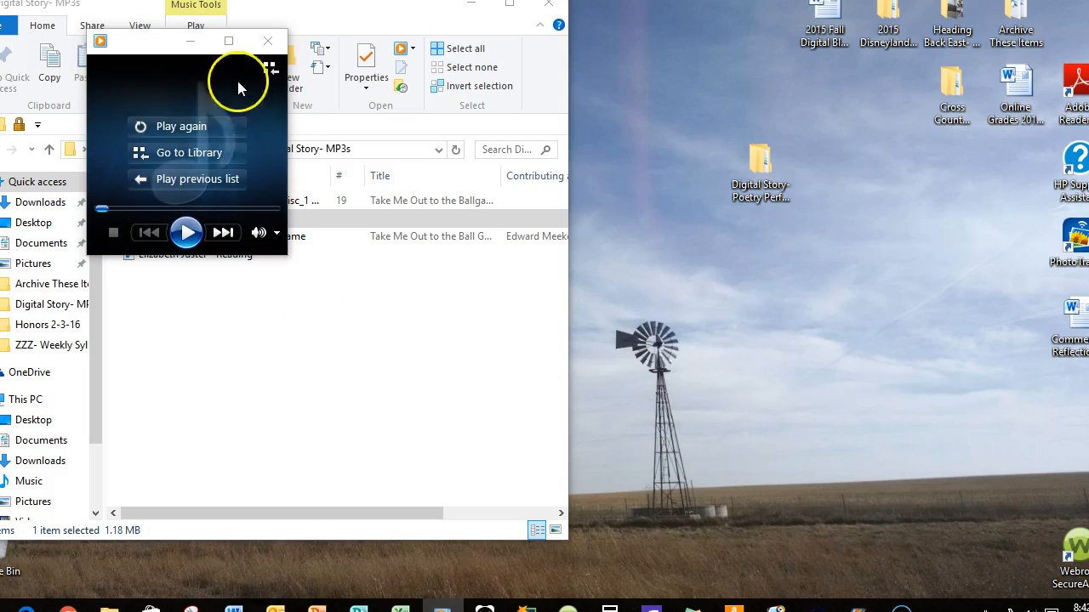
left_click(266, 43)
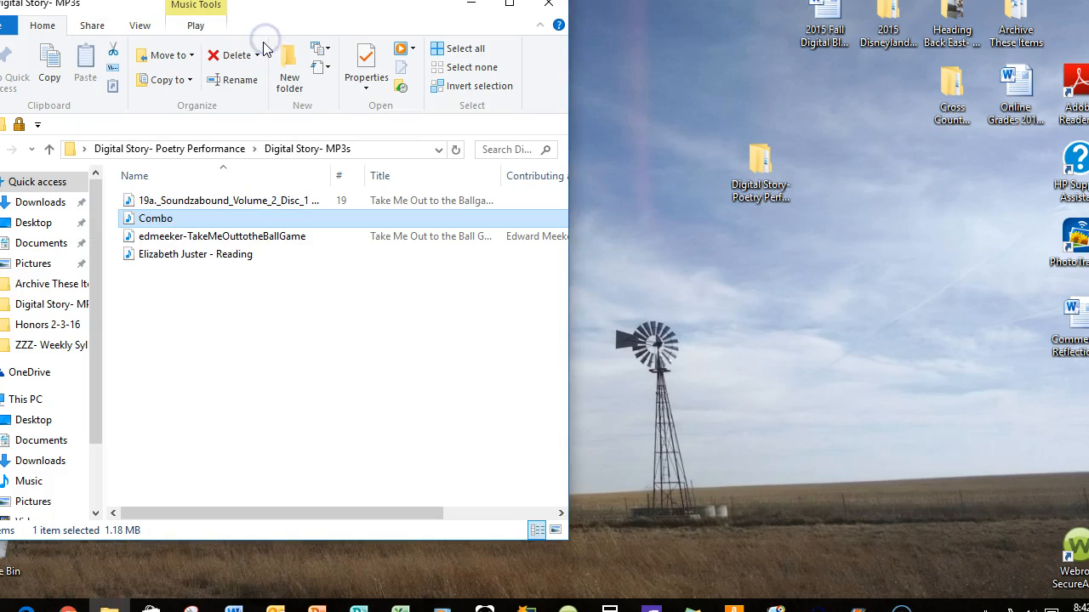
left_click(552, 12)
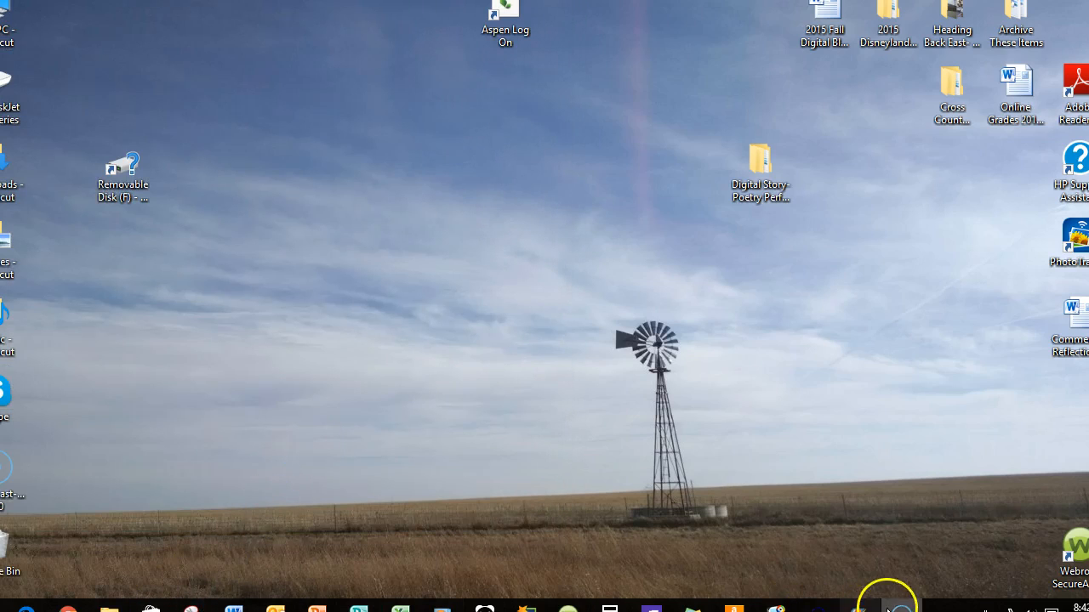
Return to Audacity, save the project as "Combo in Progress" in the "Digital Story- MP3s" folder, and close Audacity
left_click(818, 605)
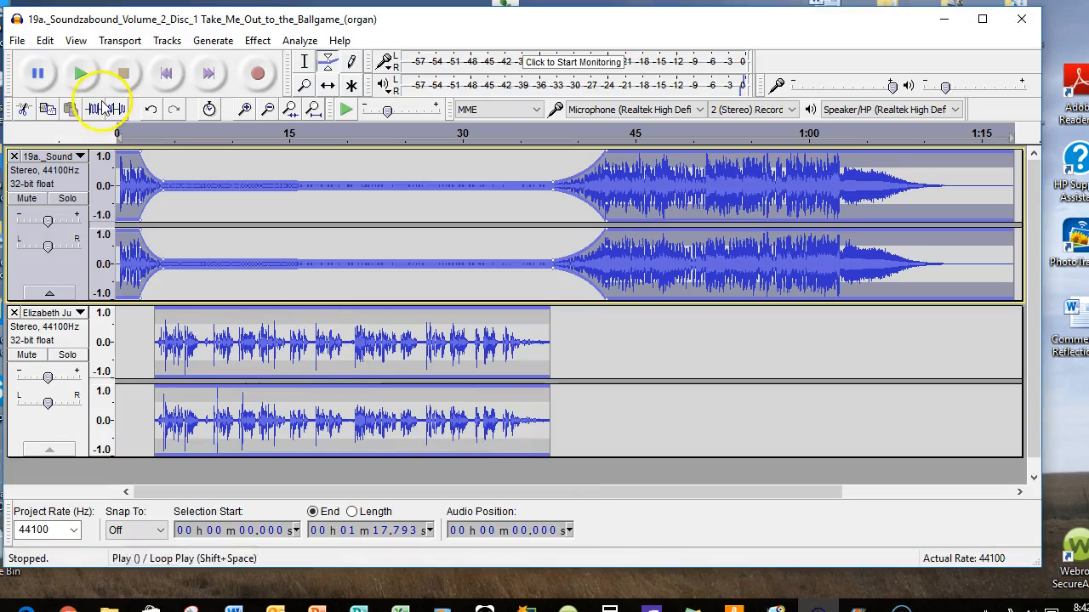
left_click(18, 42)
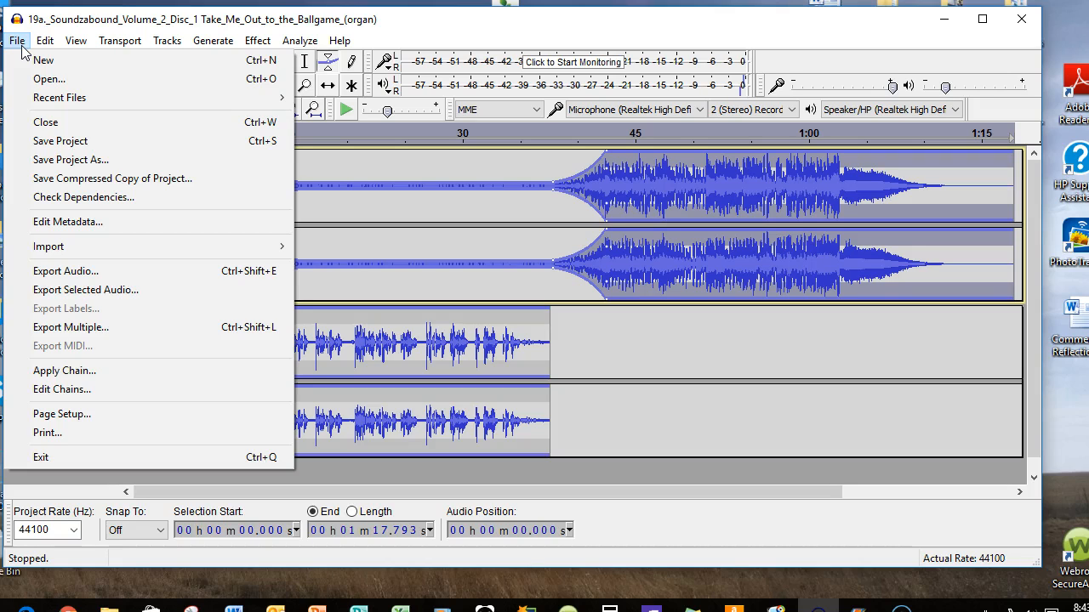
left_click(70, 161)
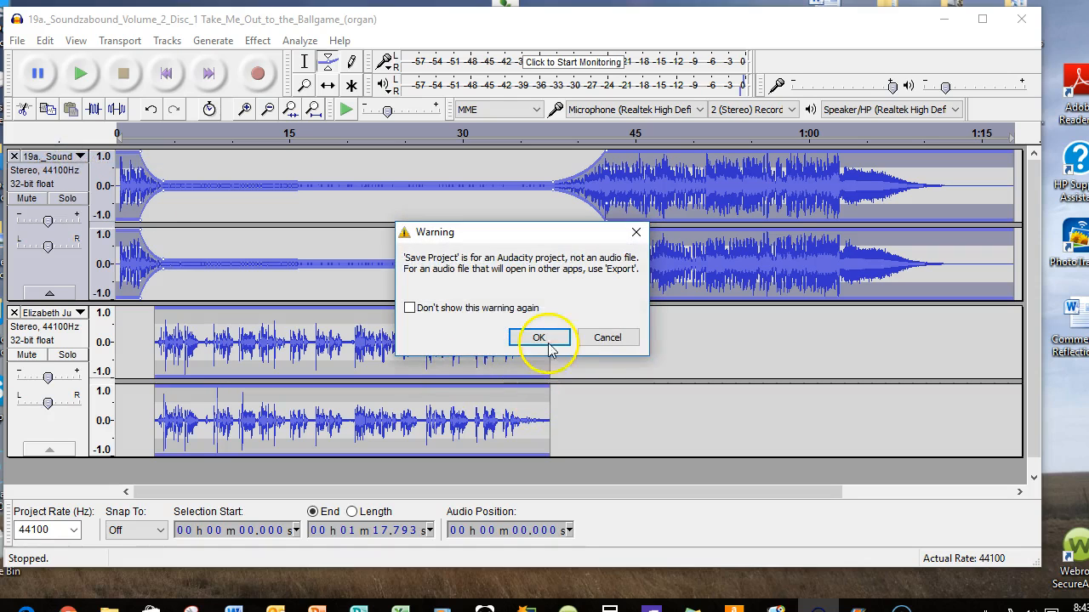
left_click(545, 340)
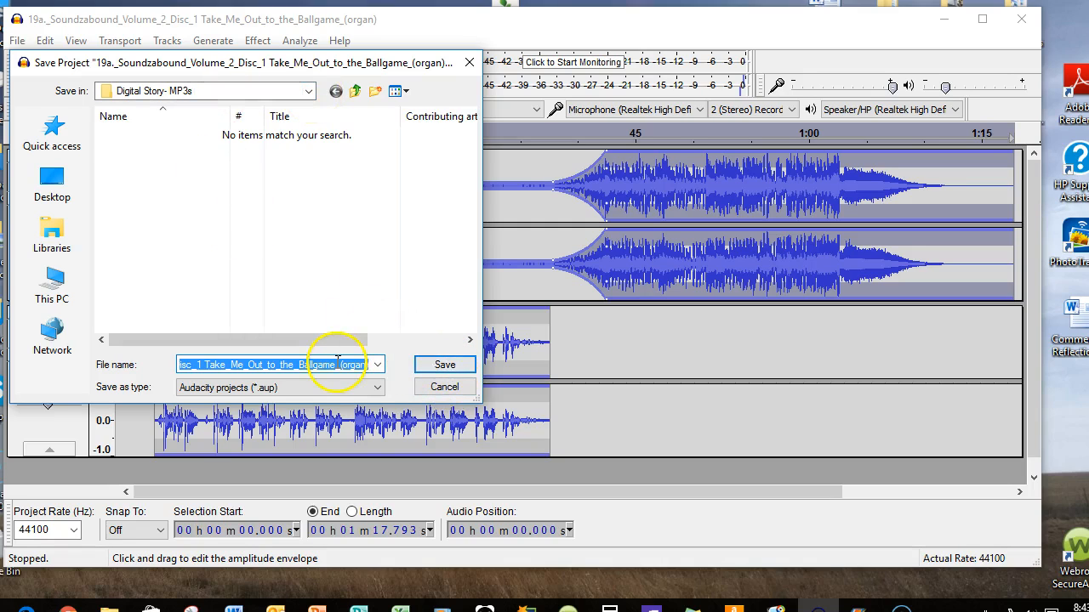
type("C")
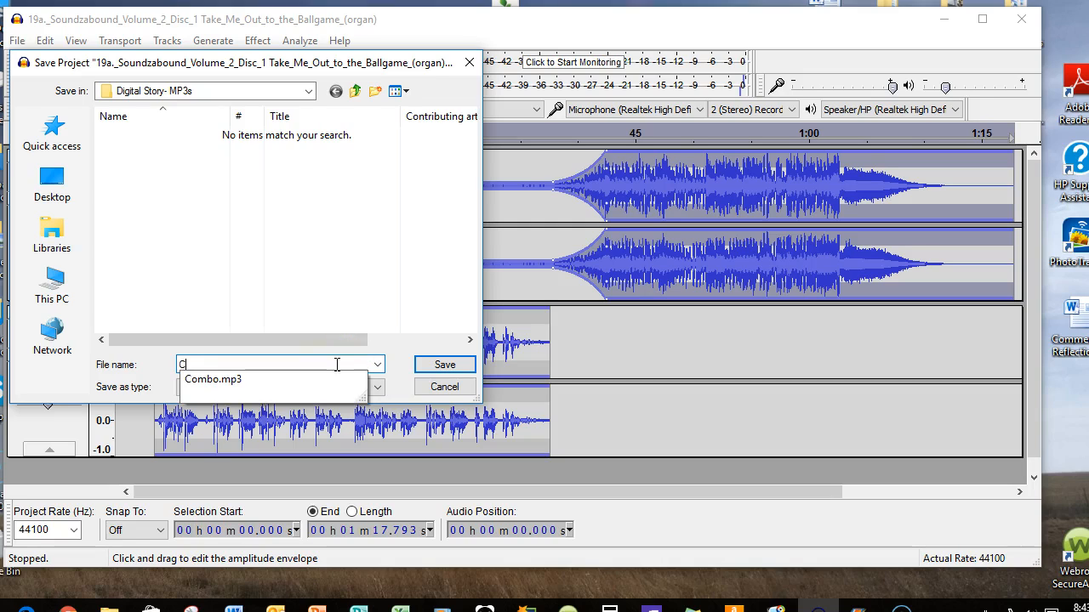
type("ombo in Progress")
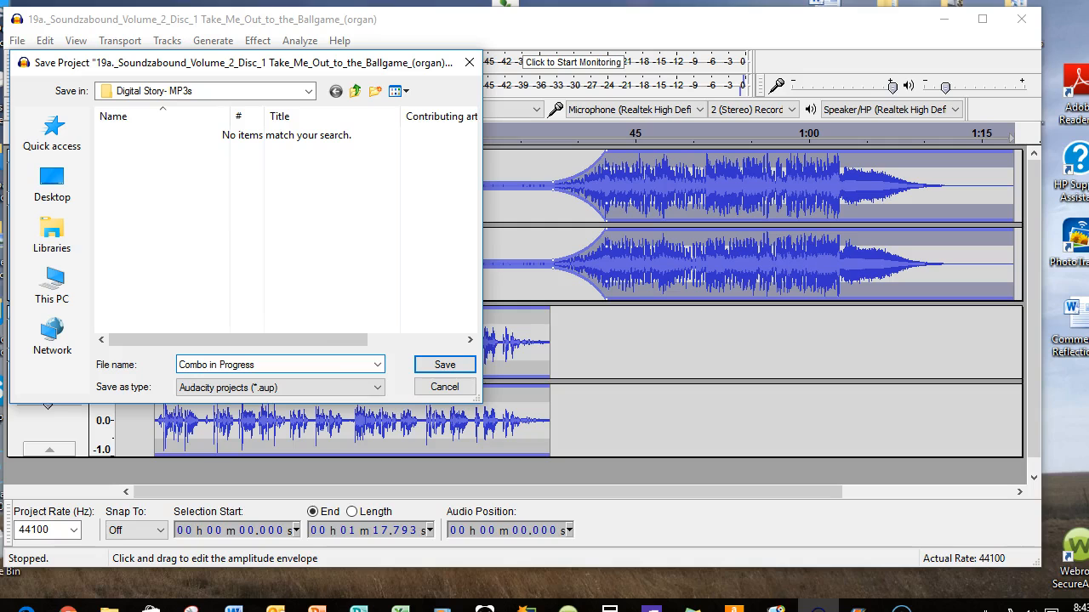
left_click(442, 365)
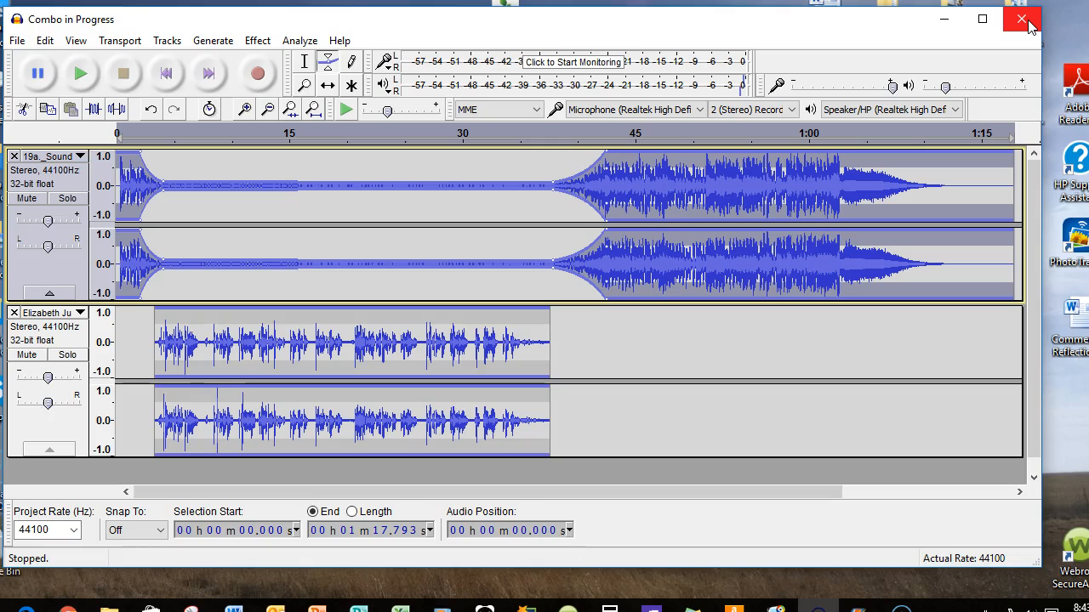
left_click(1021, 19)
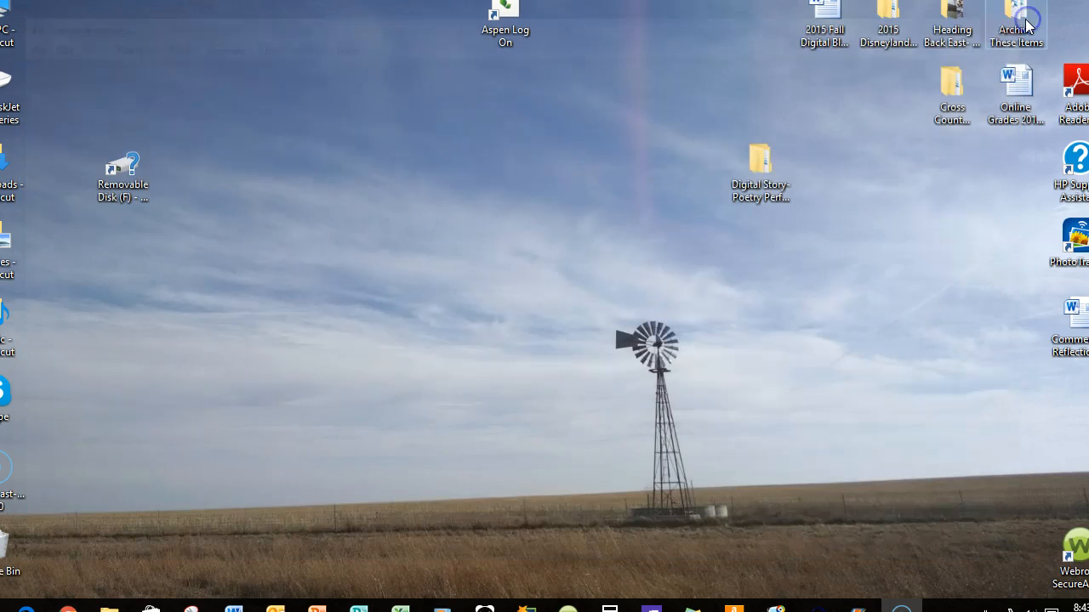
Open the "Digital Story- MP3s" folder inside the desktop's "Digital Story- Poetry Performance" folder and locate the "Combo in Progress" project and "Combo" audio file
double_click(749, 174)
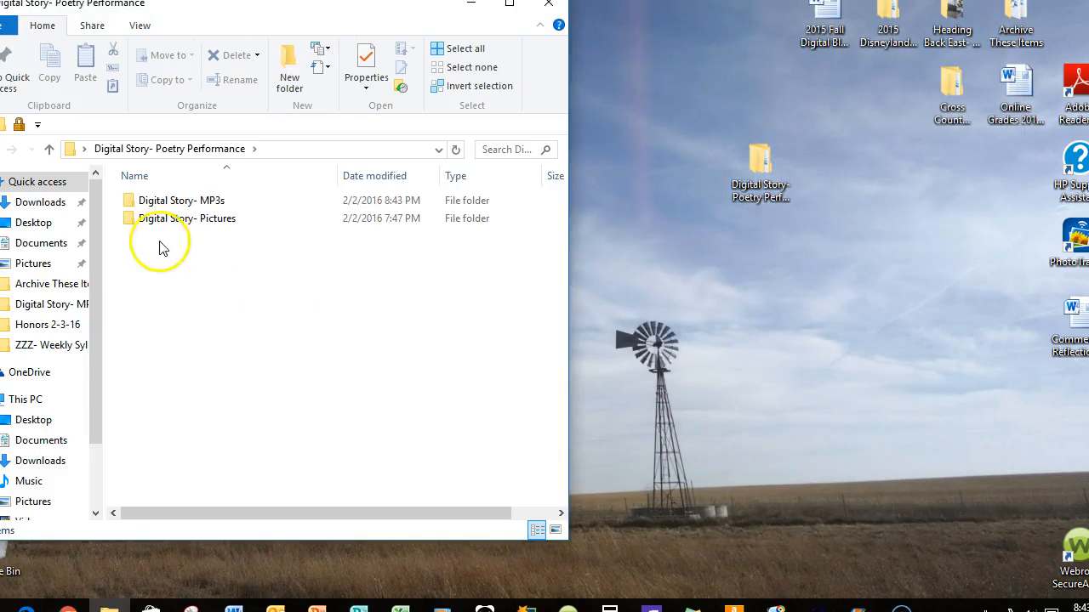
double_click(189, 202)
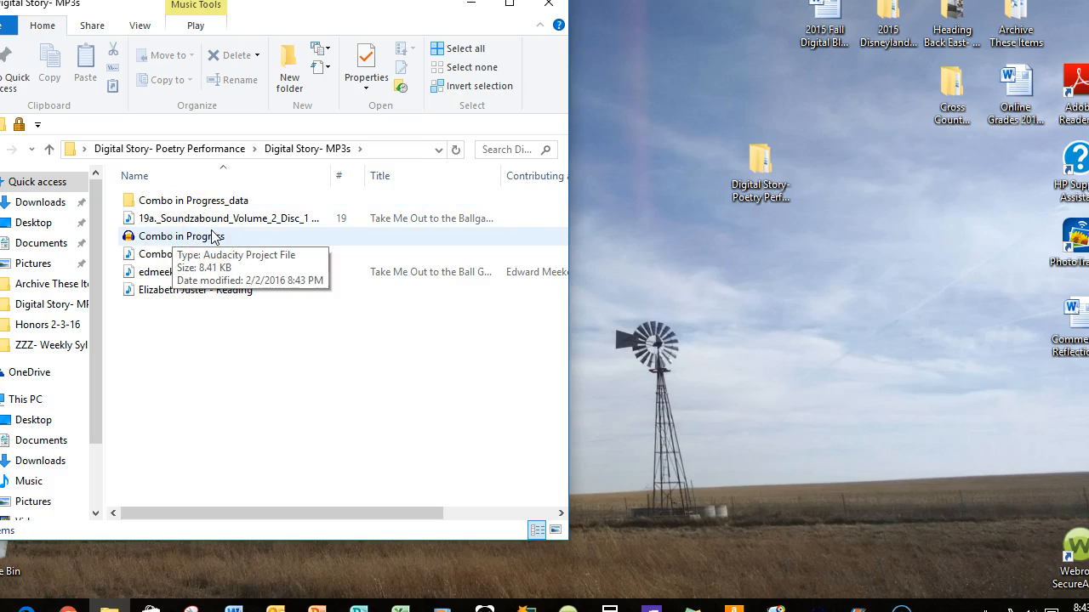
left_click(212, 237)
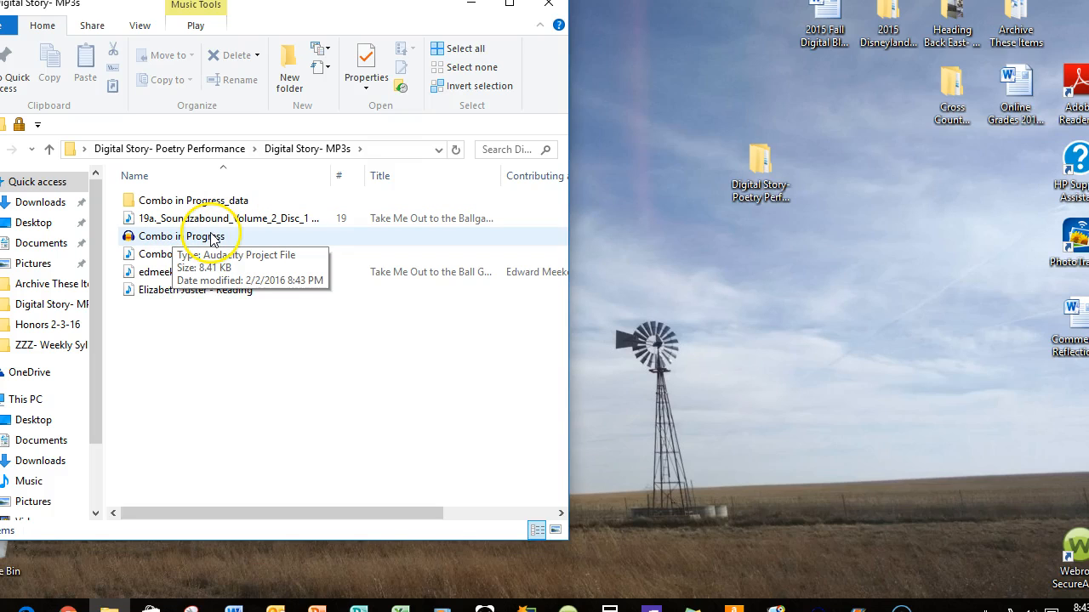
left_click(163, 258)
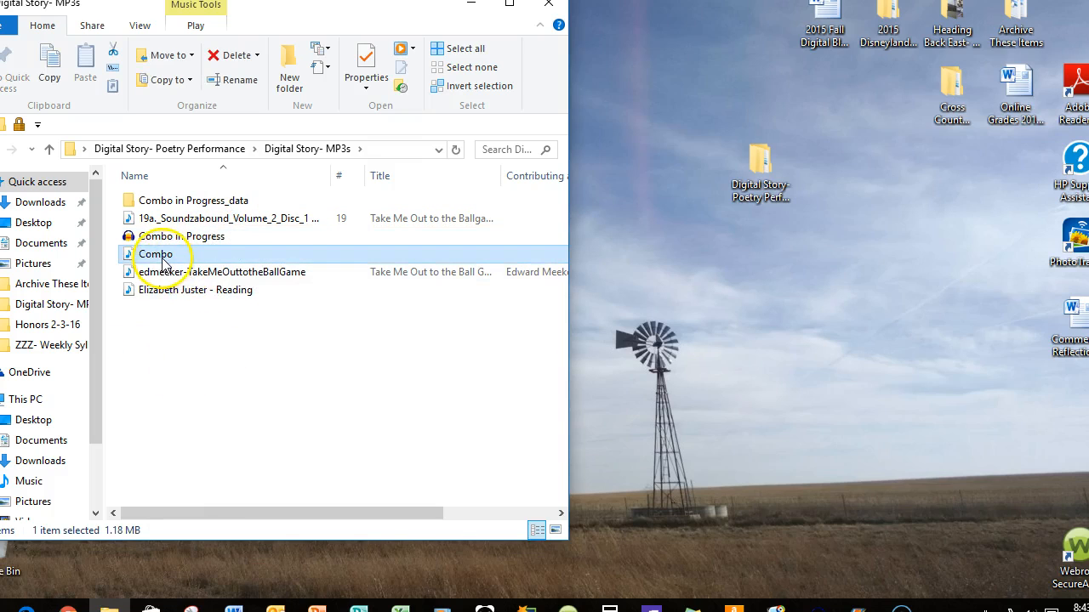